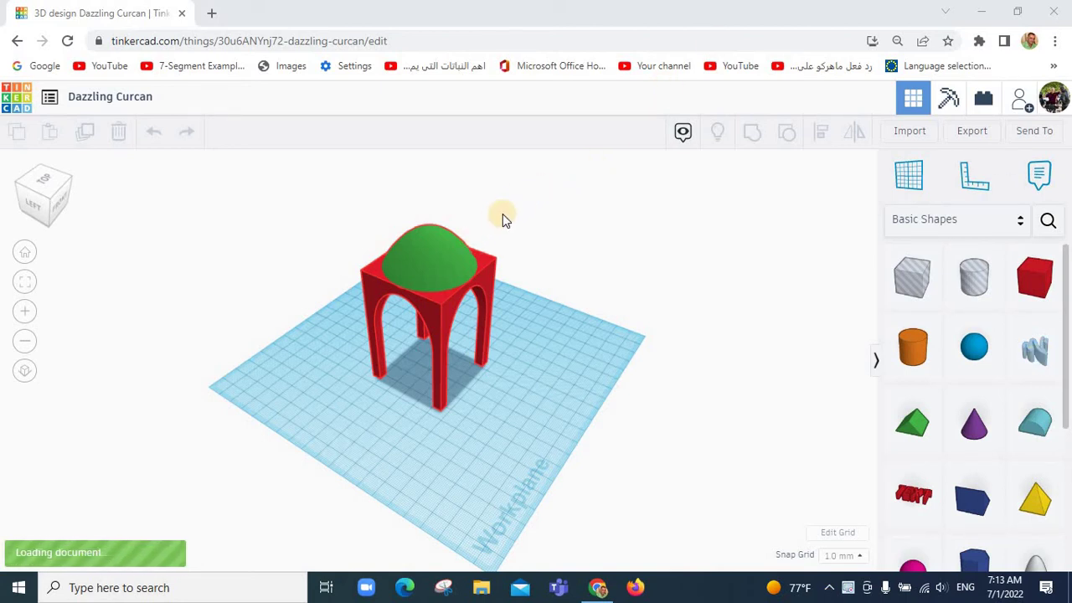
# Step: Inspect the example design from below, then close its window
pyautogui.click(492, 363)
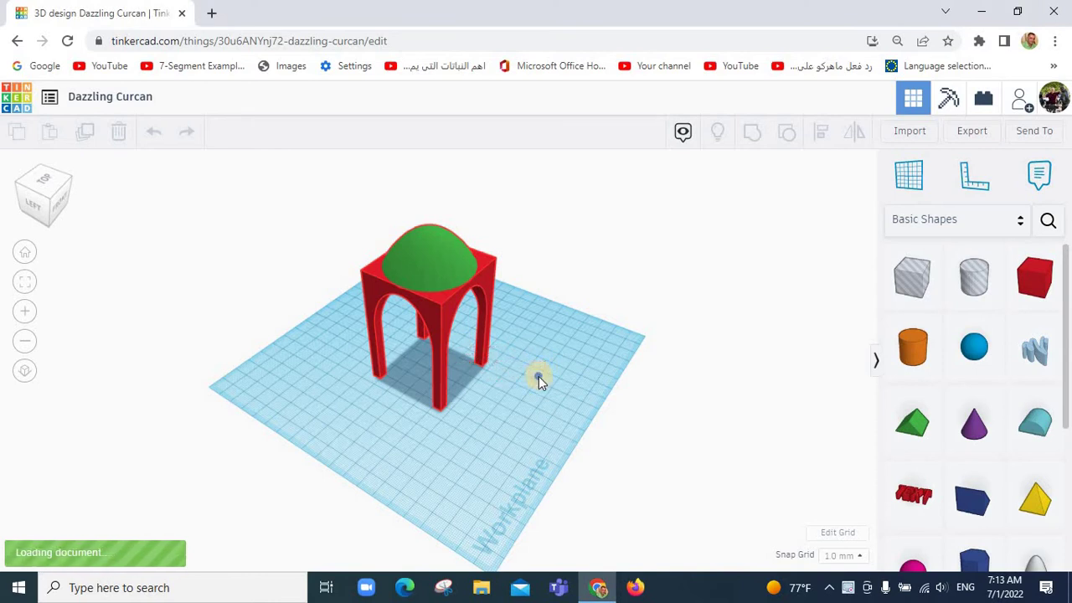
pyautogui.moveTo(472, 347)
pyautogui.mouseDown(button='right')
pyautogui.moveTo(562, 301)
pyautogui.moveTo(326, 387)
pyautogui.moveTo(397, 402)
pyautogui.moveTo(491, 392)
pyautogui.moveTo(421, 393)
pyautogui.moveTo(363, 445)
pyautogui.moveTo(433, 428)
pyautogui.moveTo(469, 381)
pyautogui.moveTo(560, 380)
pyautogui.moveTo(572, 397)
pyautogui.moveTo(558, 433)
pyautogui.moveTo(486, 449)
pyautogui.moveTo(483, 426)
pyautogui.mouseUp(button='right')
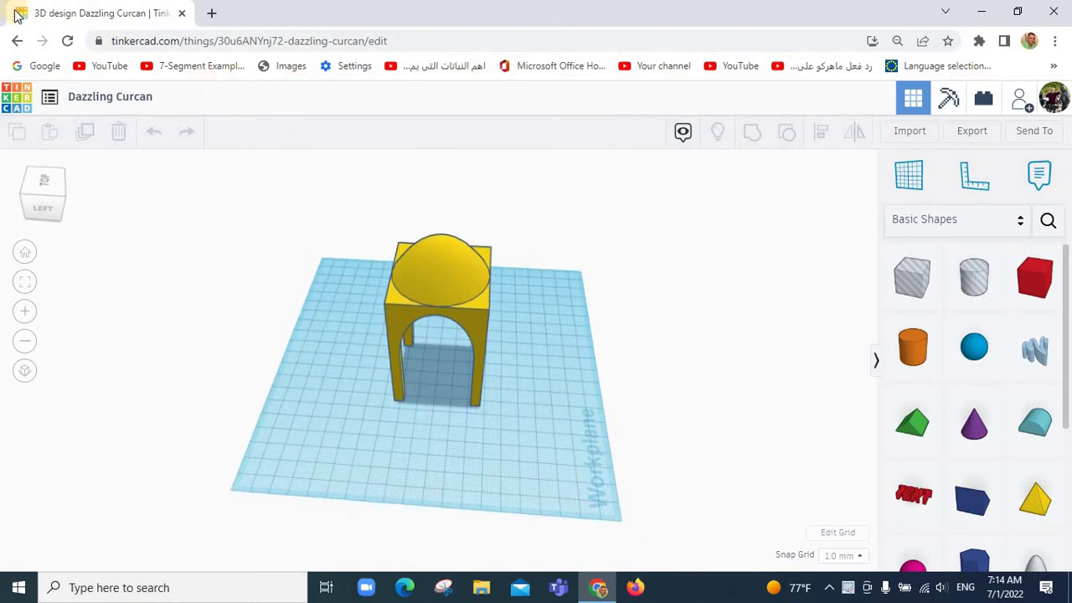
pyautogui.click(181, 14)
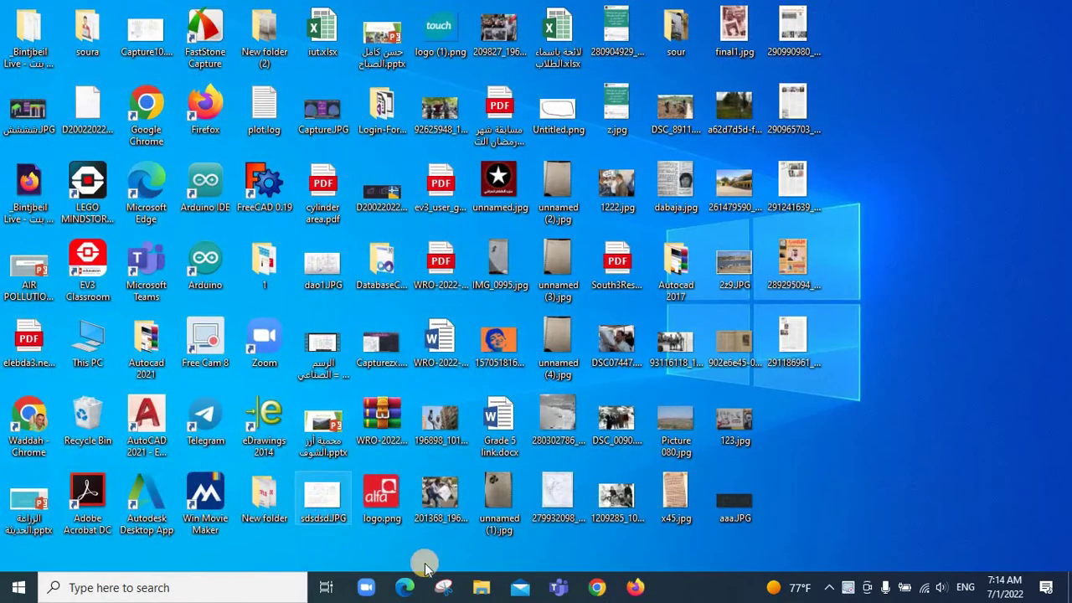
# Step: In Chrome, search Google for tinkercad and open the Tinkercad site
pyautogui.click(599, 591)
pyautogui.click(400, 364)
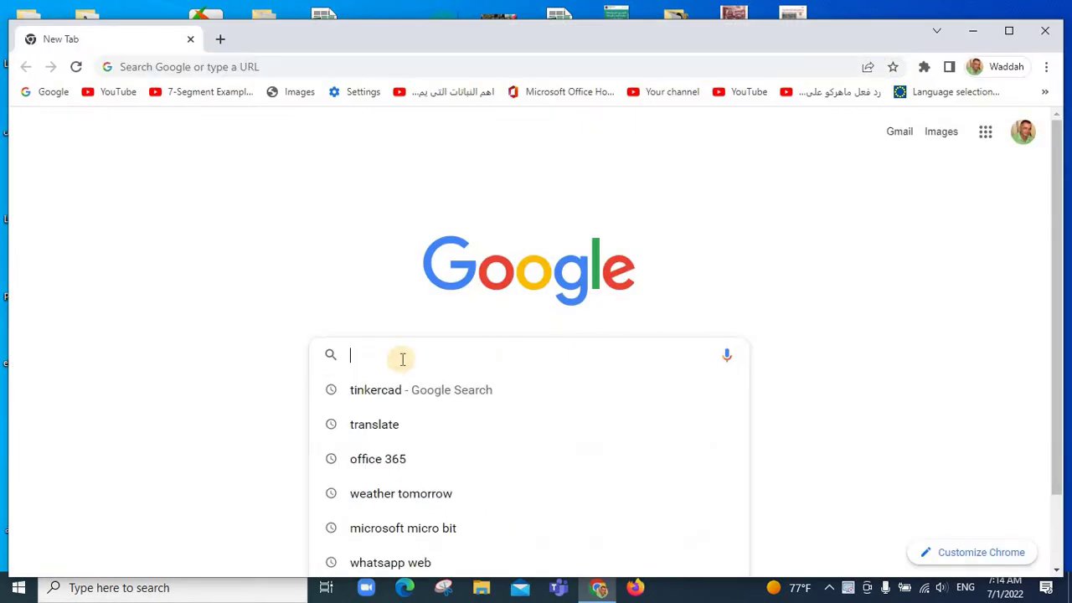
pyautogui.click(395, 392)
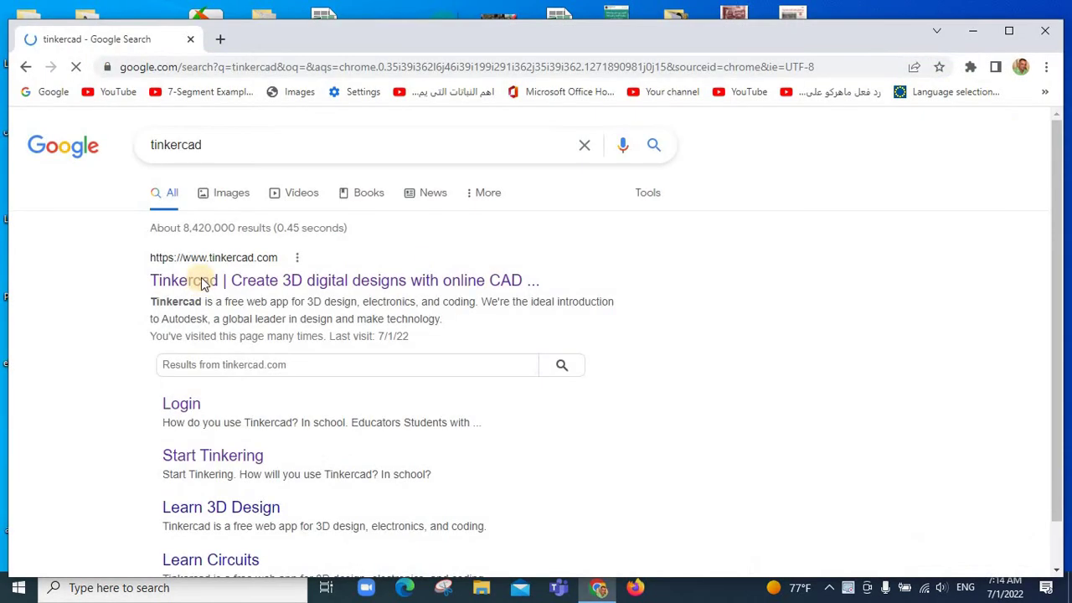
pyautogui.click(298, 281)
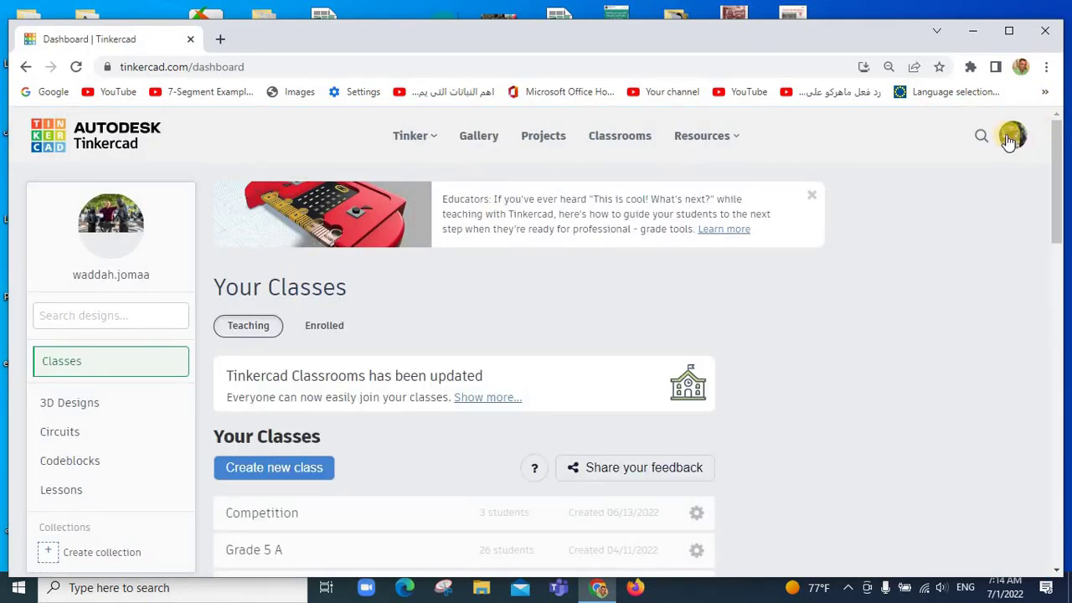
# Step: From the 3D Designs list, create a new blank design, 'Surprising Wolt-Kieran'
pyautogui.click(107, 411)
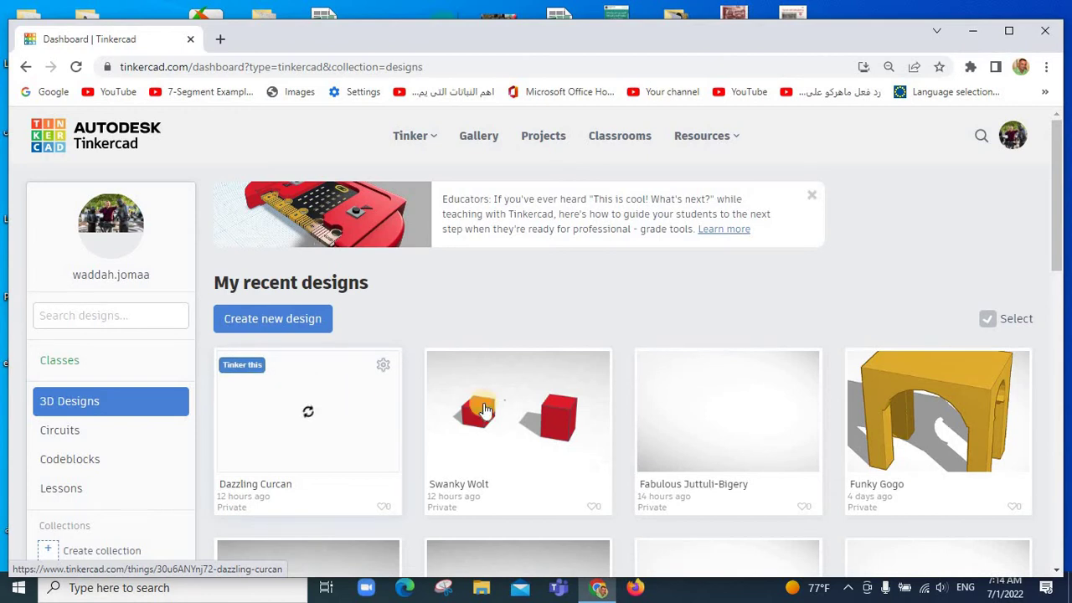
pyautogui.click(271, 322)
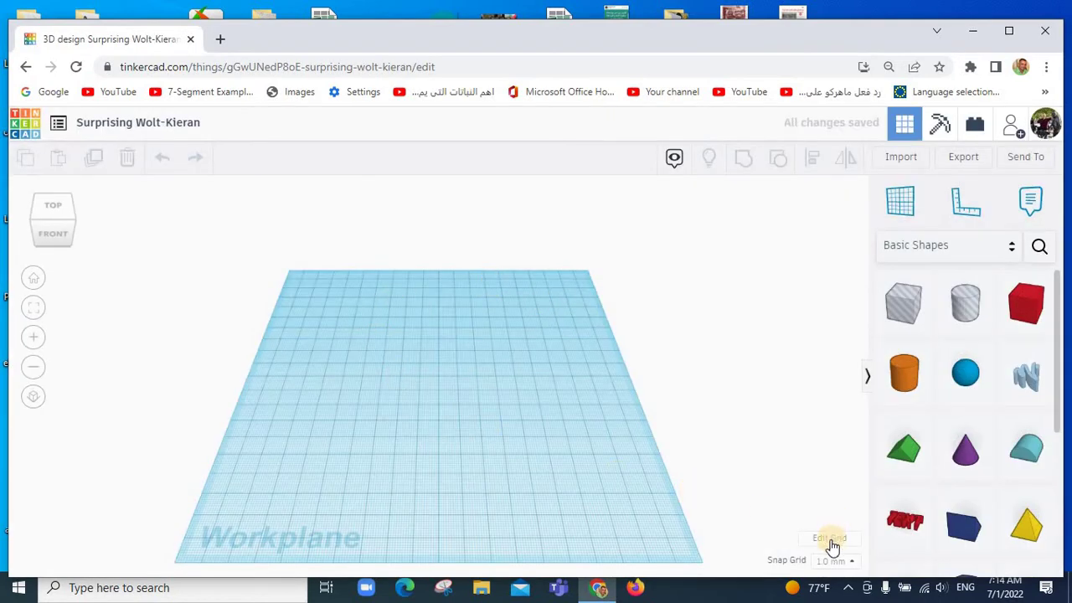
# Step: Resize the workplane grid to 300 × 300 mm
pyautogui.click(829, 539)
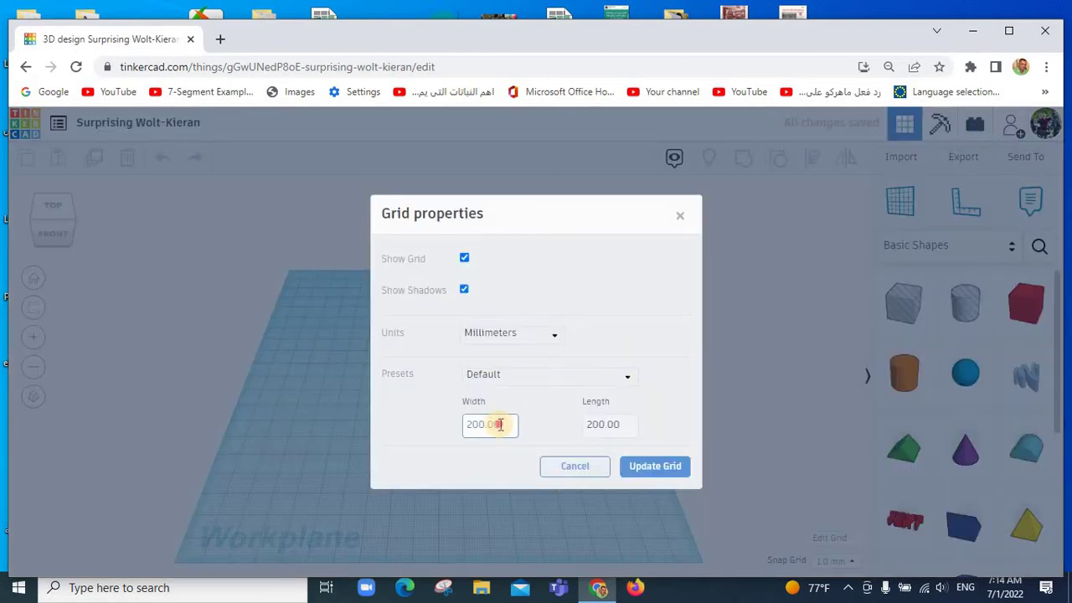
pyautogui.doubleClick(501, 425)
pyautogui.write('3')
pyautogui.write('00')
pyautogui.doubleClick(610, 425)
pyautogui.write('300')
pyautogui.click(651, 464)
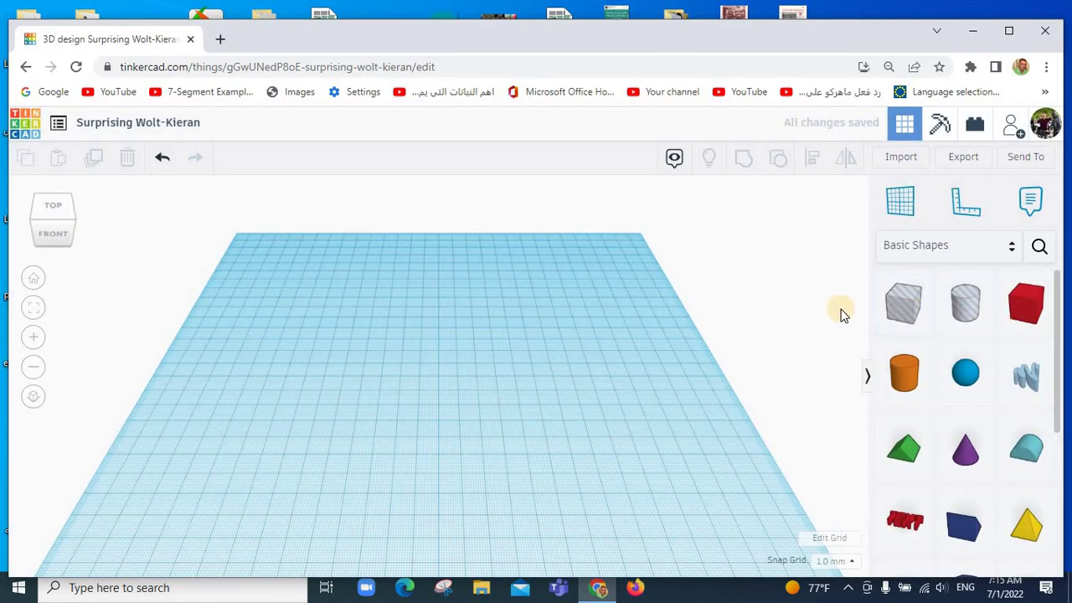
# Step: Place a box on the workplane and set its width and depth to 50 mm
pyautogui.click(905, 314)
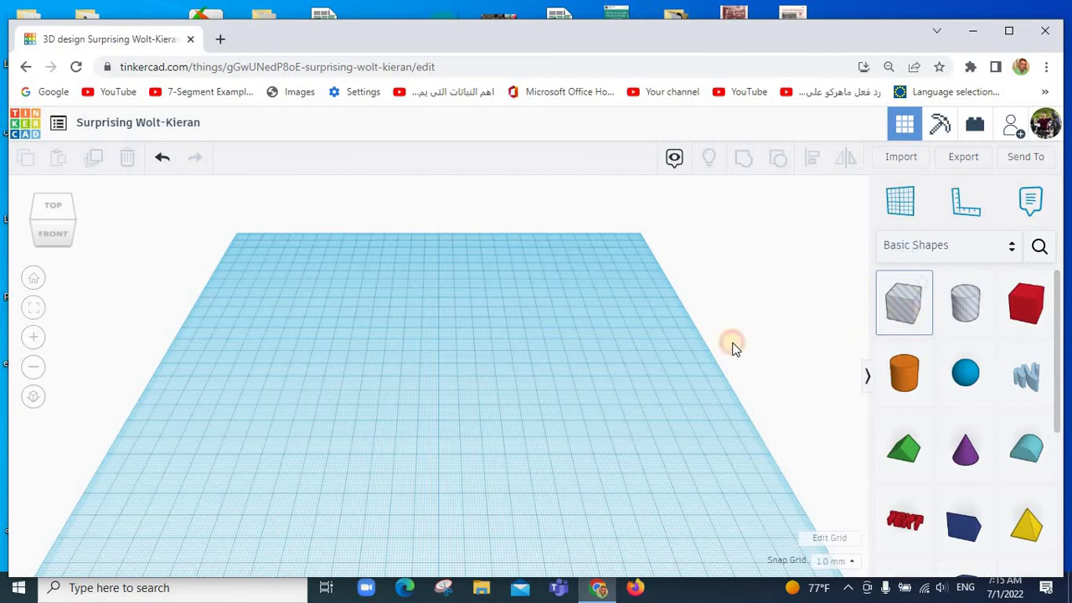
pyautogui.click(434, 407)
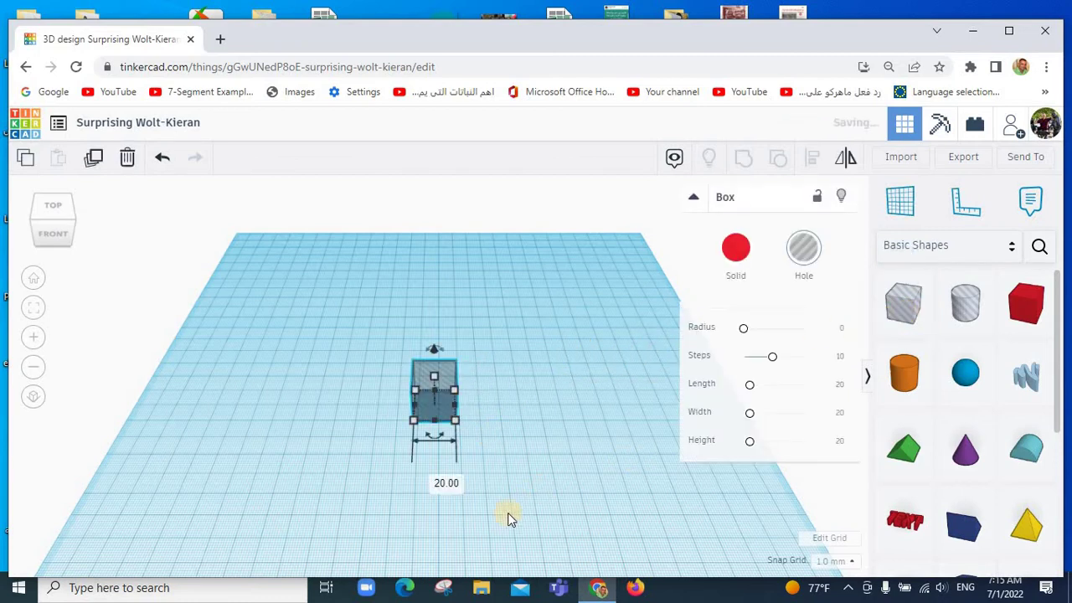
pyautogui.click(447, 483)
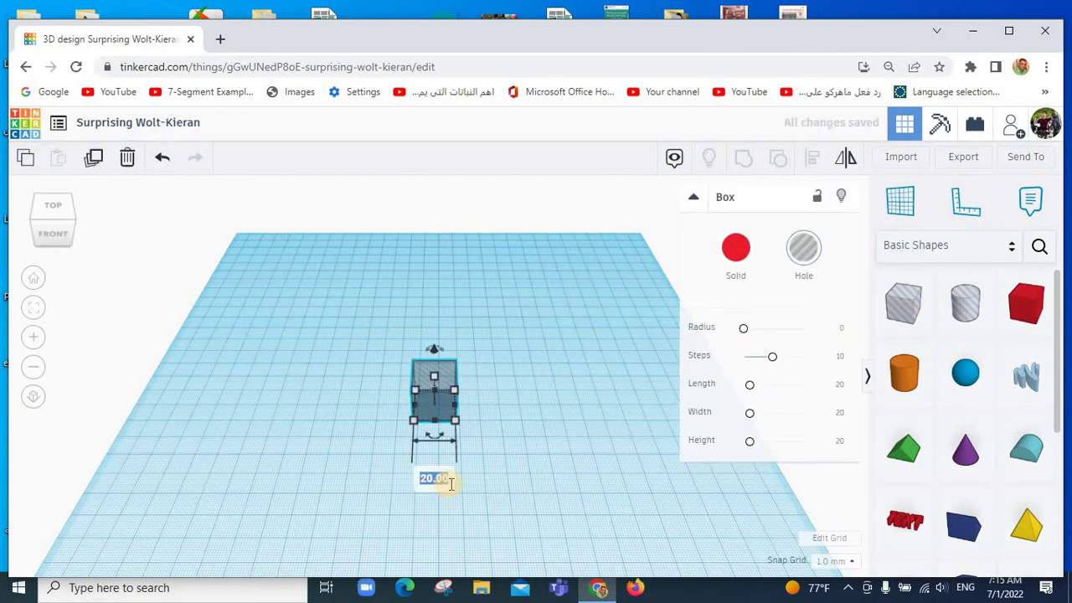
pyautogui.write('50')
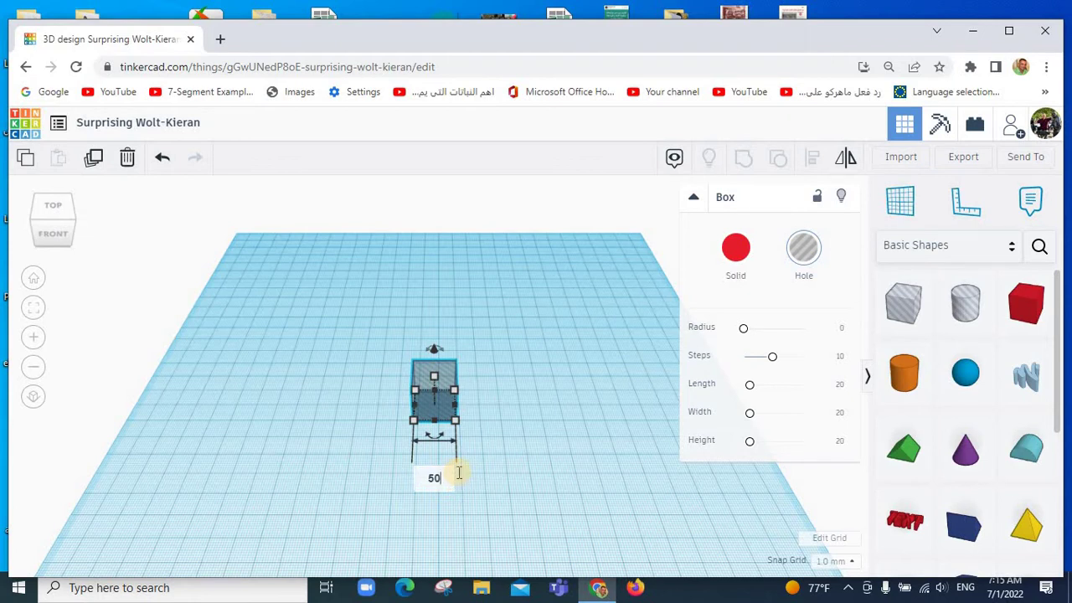
pyautogui.press('Return')
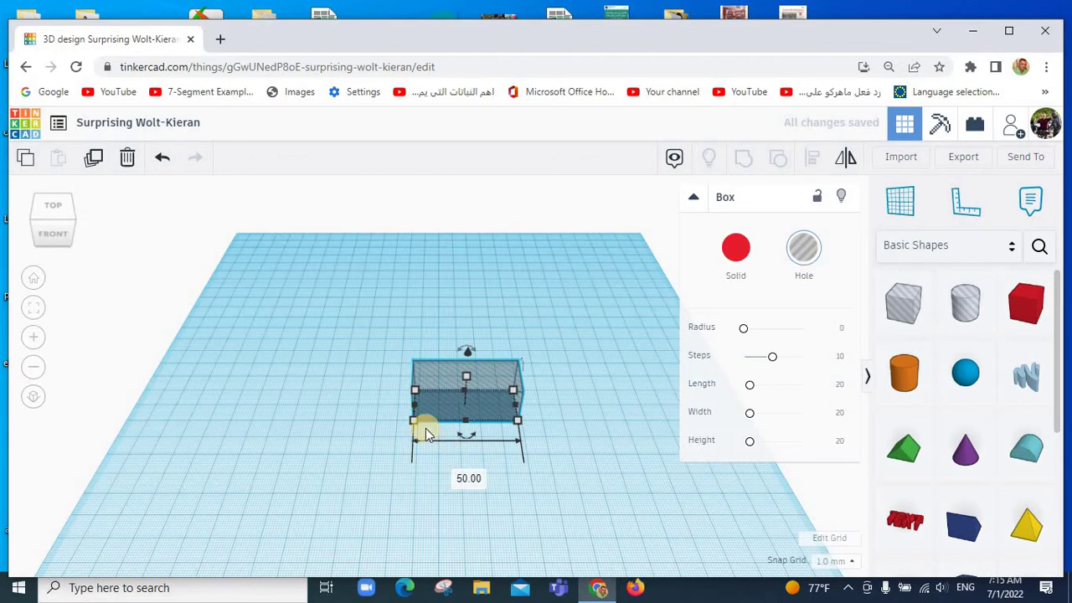
pyautogui.moveTo(413, 420)
pyautogui.click(345, 403)
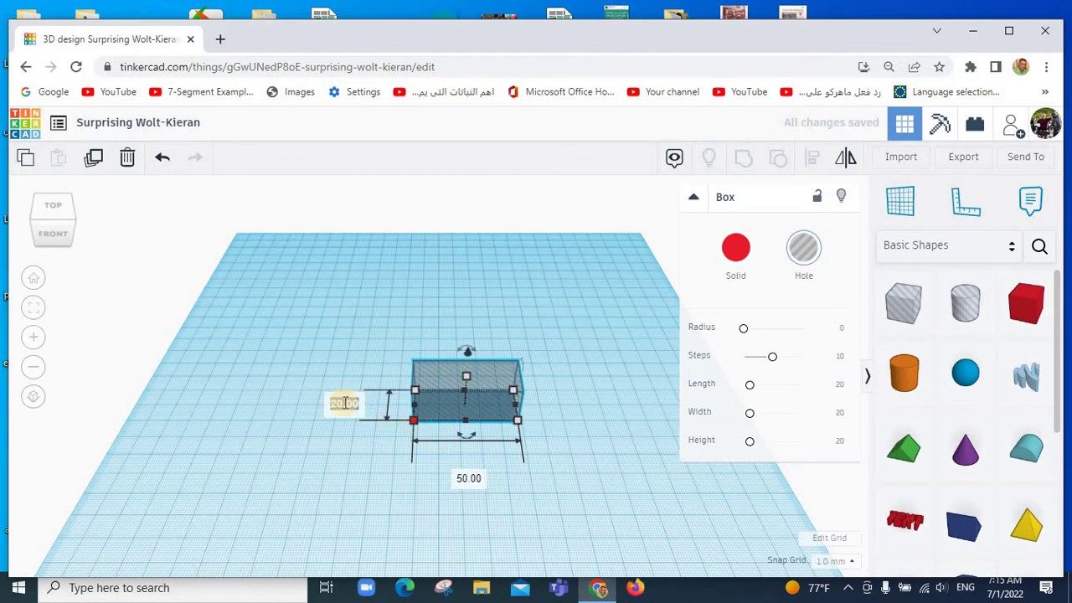
pyautogui.write('50')
pyautogui.press('Return')
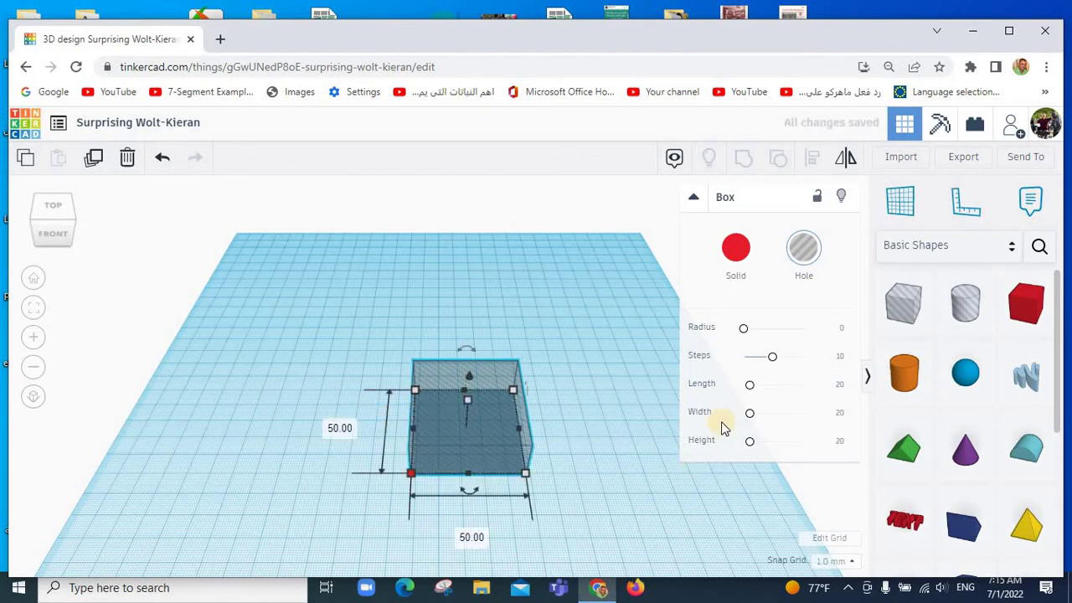
# Step: Make the box solid red
pyautogui.click(641, 386)
pyautogui.click(503, 419)
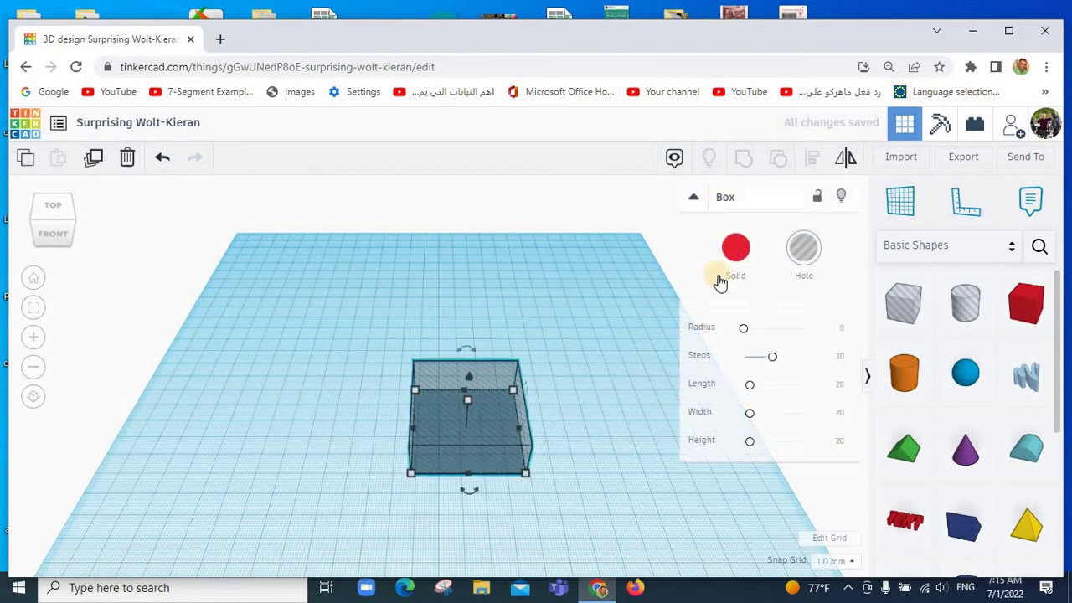
pyautogui.click(735, 251)
pyautogui.click(589, 406)
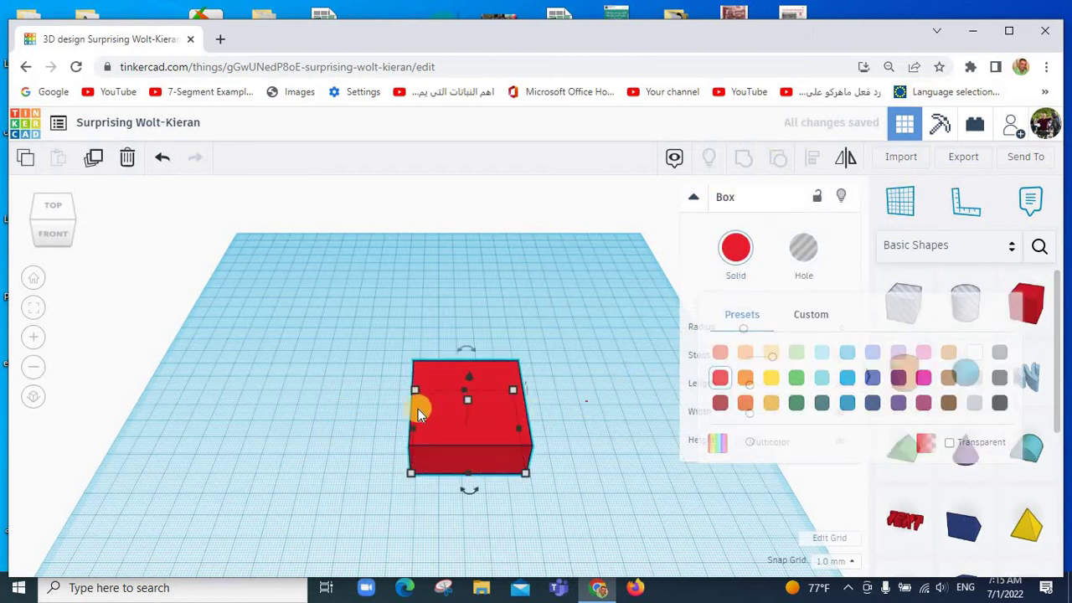
# Step: Set the red box's height to 60 mm
pyautogui.click(465, 398)
pyautogui.moveTo(520, 428)
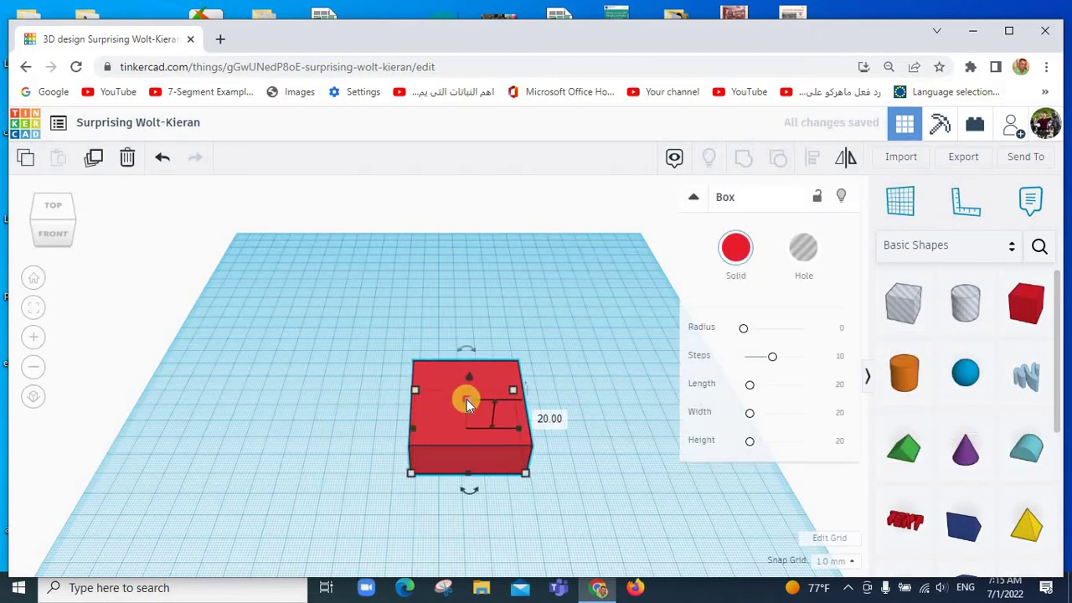
pyautogui.click(540, 414)
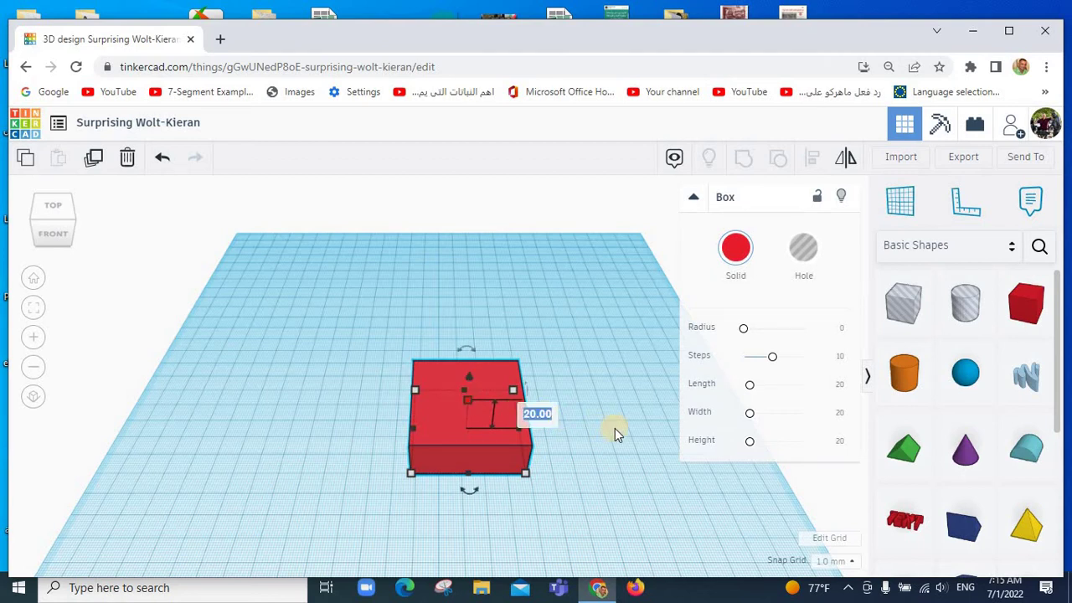
pyautogui.write('60')
pyautogui.press('Return')
pyautogui.click(365, 486)
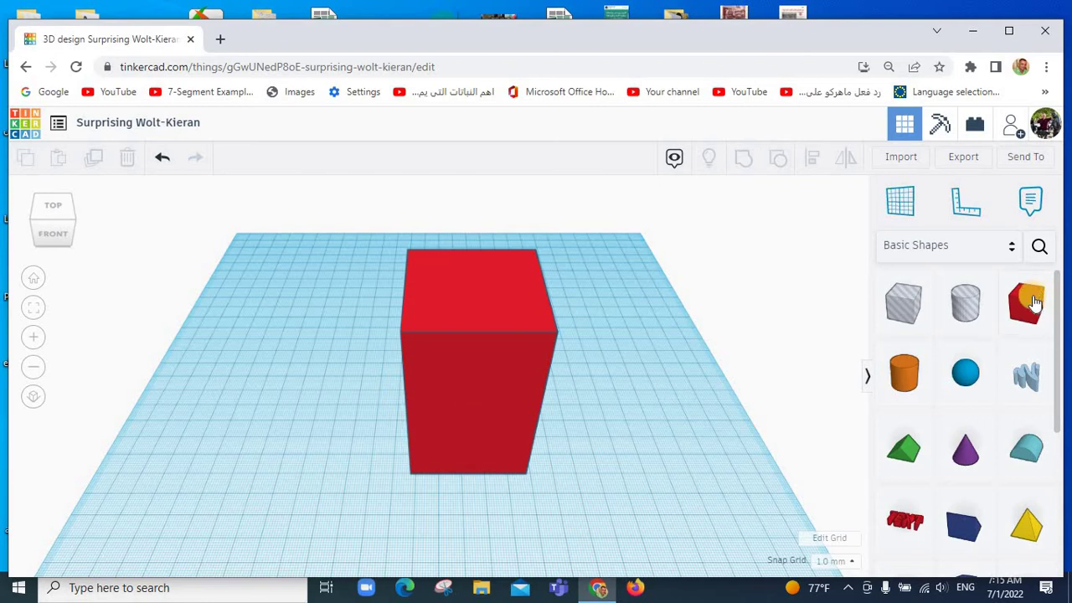
# Step: Place a second box beside the tall one and set its depth to 40 mm
pyautogui.moveTo(1036, 302); pyautogui.dragTo(635, 443)
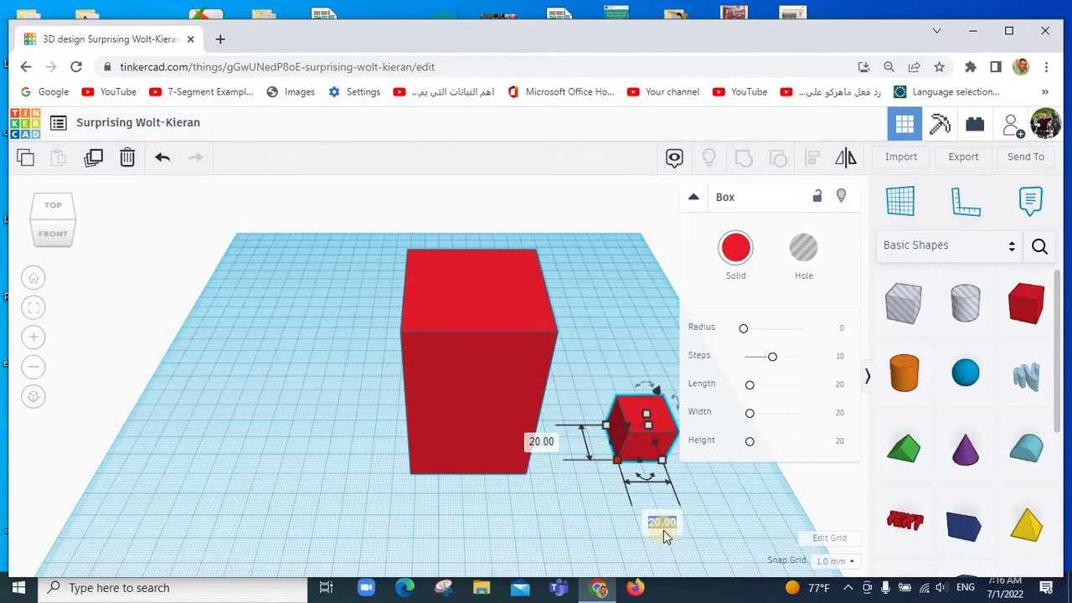
pyautogui.write('40')
pyautogui.click(542, 443)
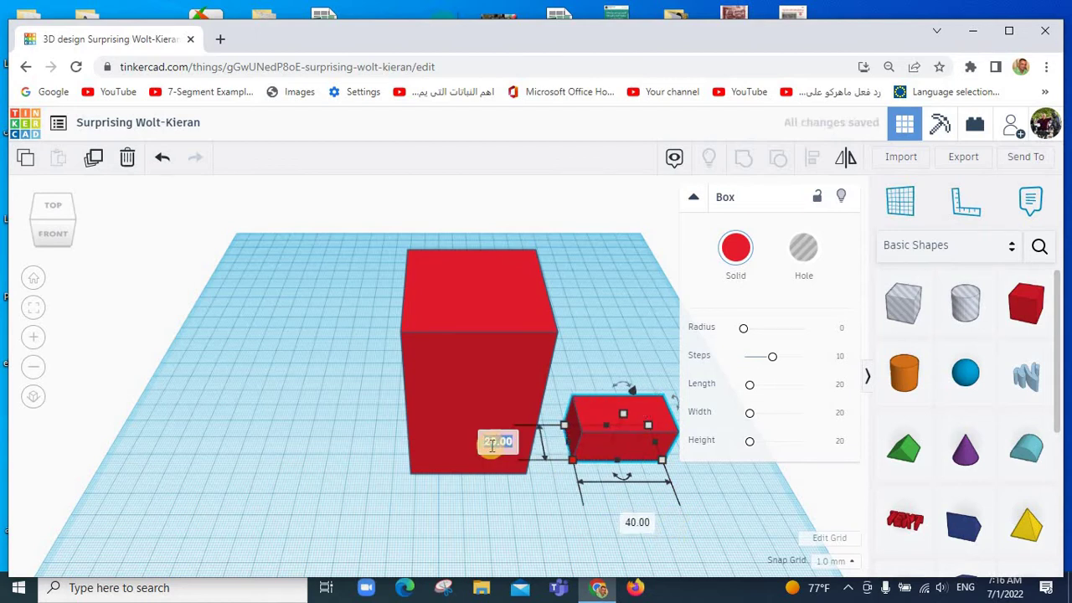
pyautogui.write('40')
pyautogui.press('Return')
pyautogui.click(448, 507)
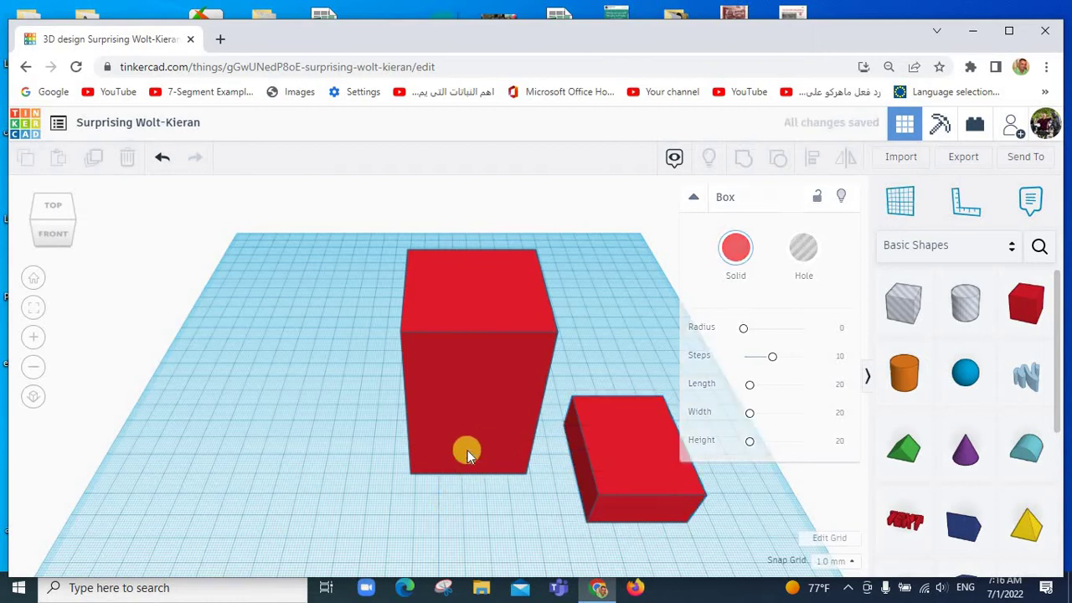
# Step: Set the small box's width to 36 mm and its height to 50 mm
pyautogui.click(578, 466)
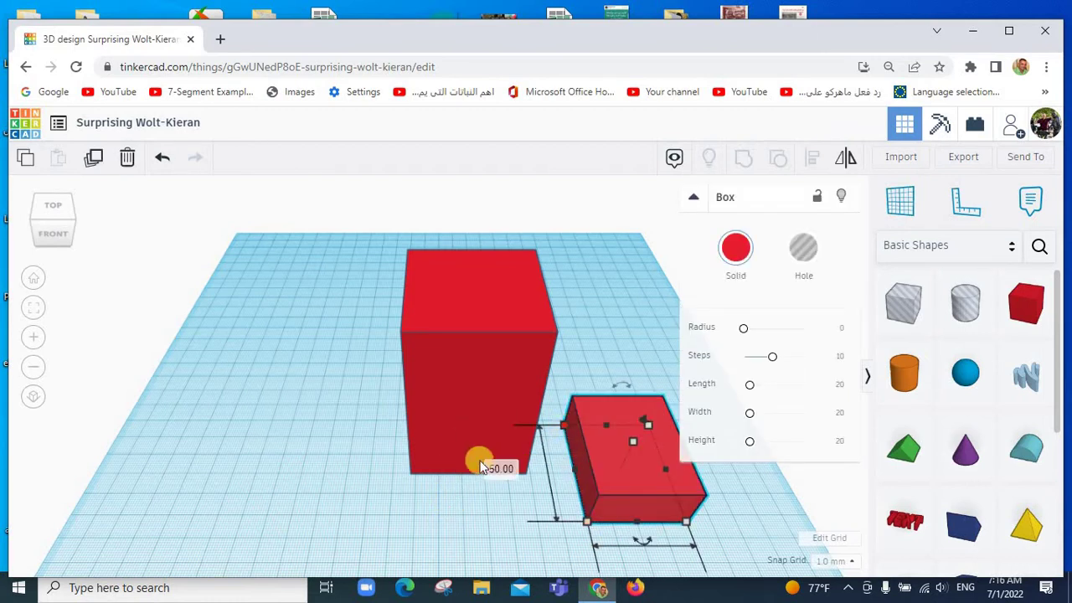
pyautogui.click(475, 473)
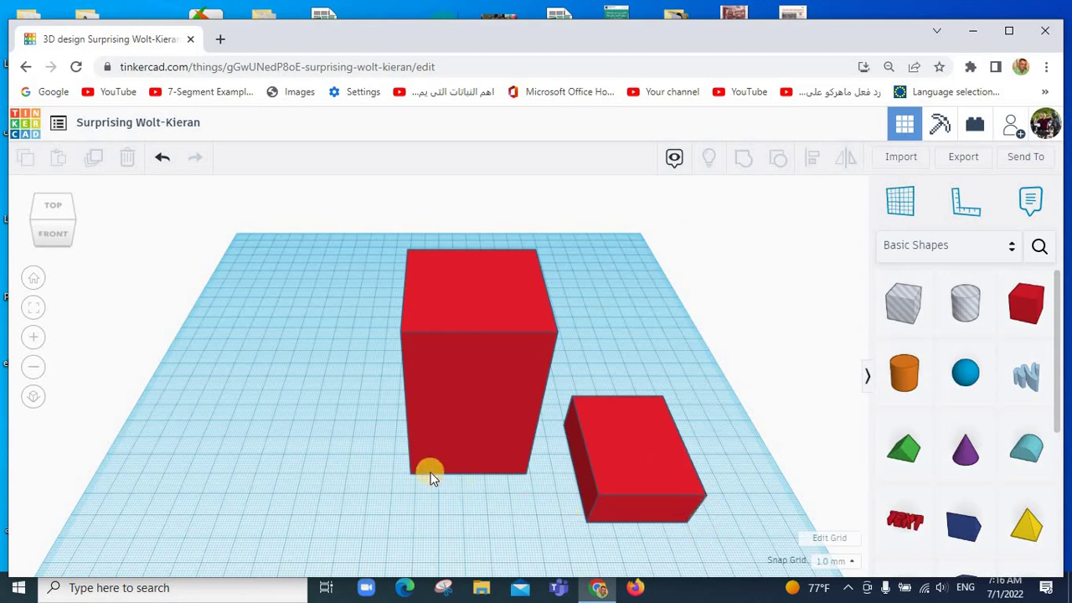
pyautogui.click(645, 498)
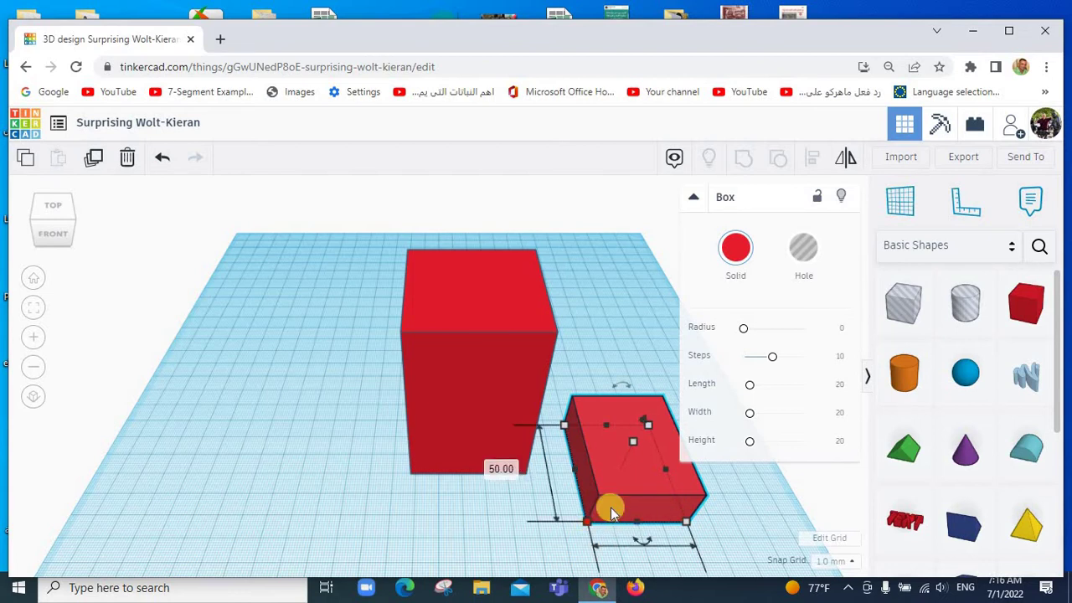
pyautogui.scroll(-4, 610, 508)
pyautogui.click(554, 514)
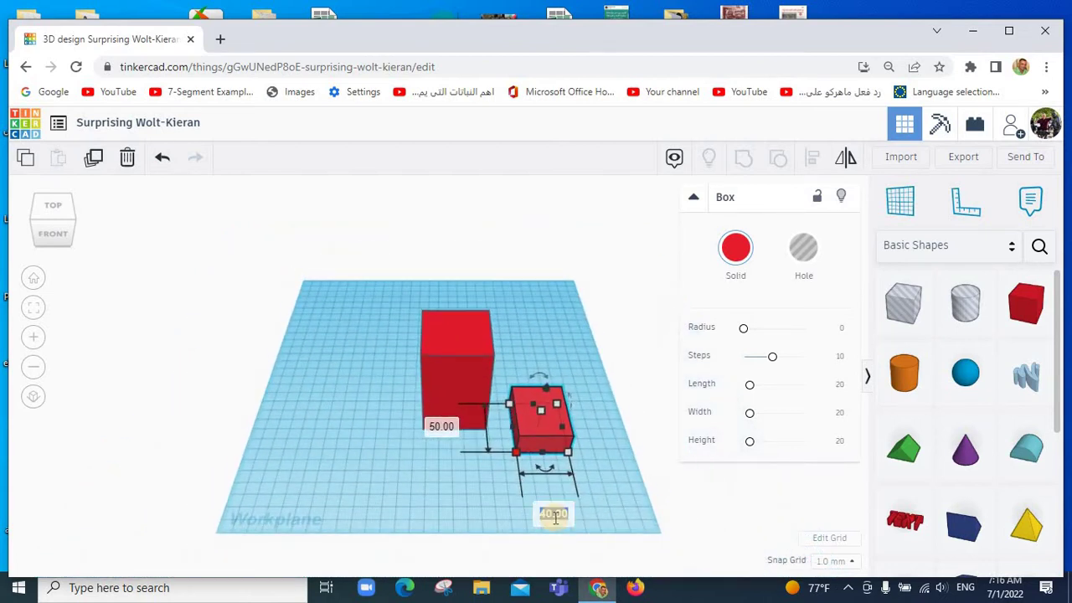
pyautogui.write('3')
pyautogui.write('6')
pyautogui.press('Return')
pyautogui.click(601, 416)
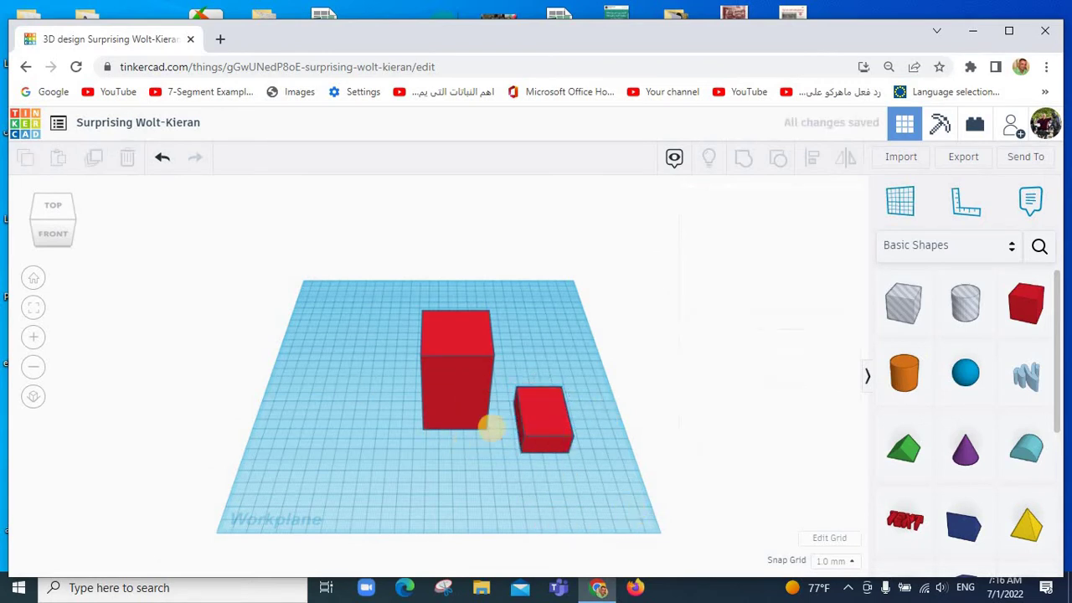
pyautogui.click(547, 428)
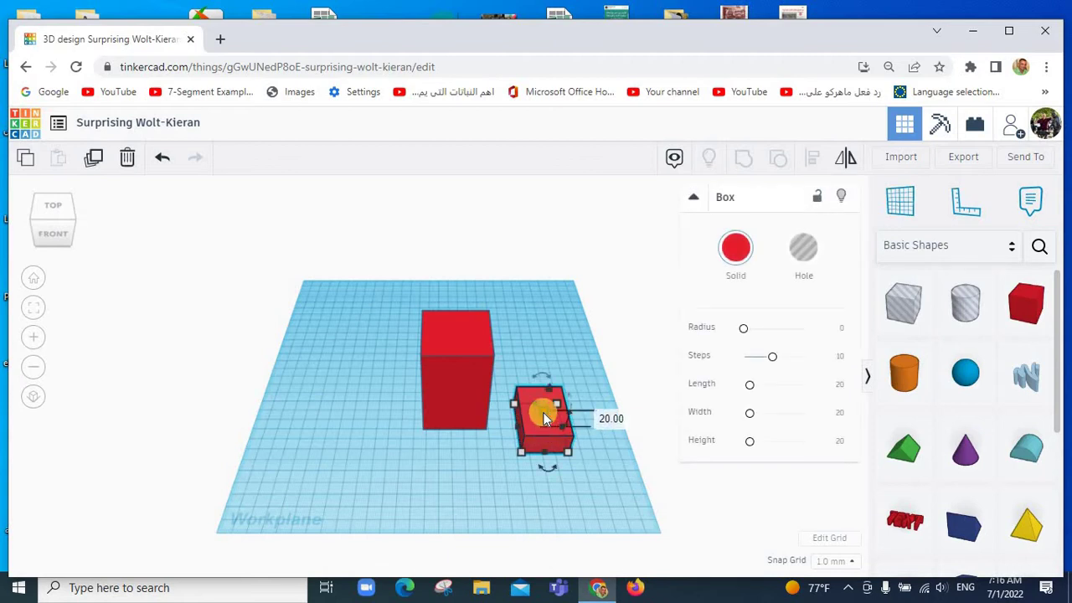
pyautogui.click(609, 422)
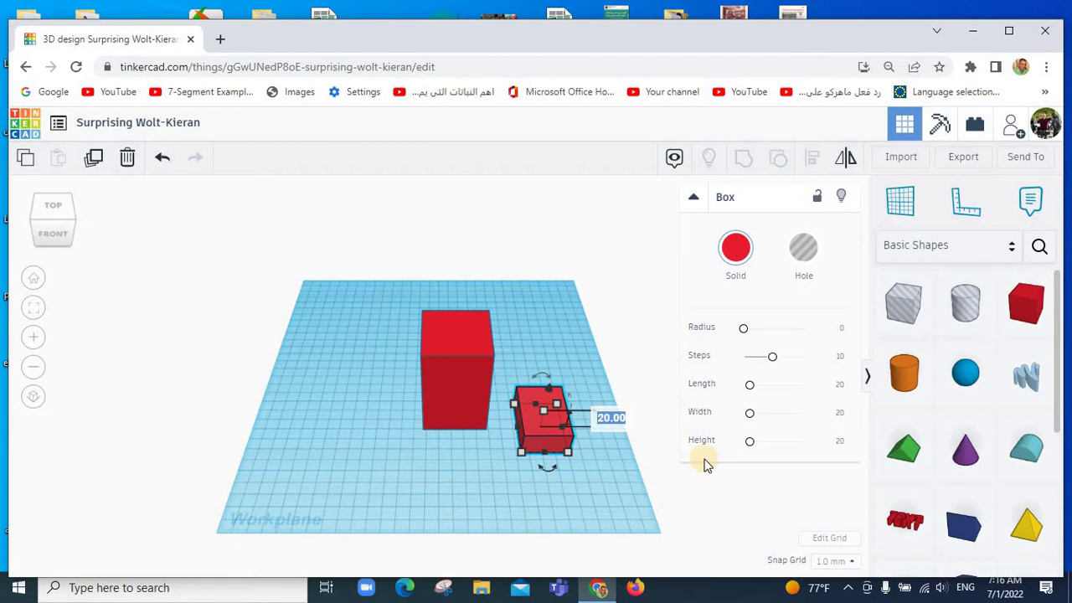
pyautogui.write('50')
pyautogui.press('Return')
# Step: Color the tall left box solid orange, keeping the small box red
pyautogui.click(584, 316)
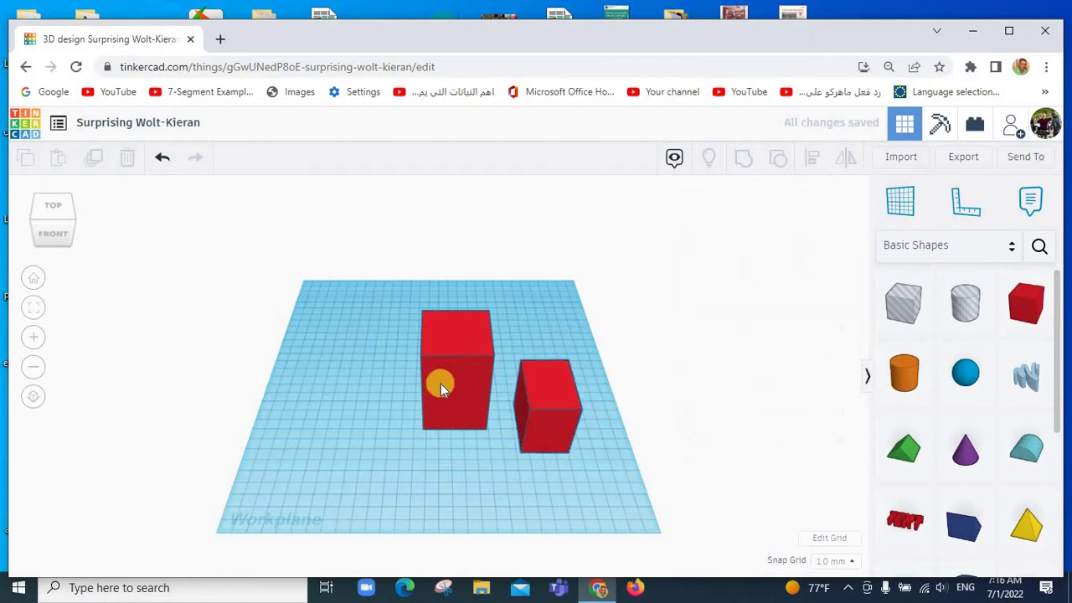
pyautogui.click(442, 382)
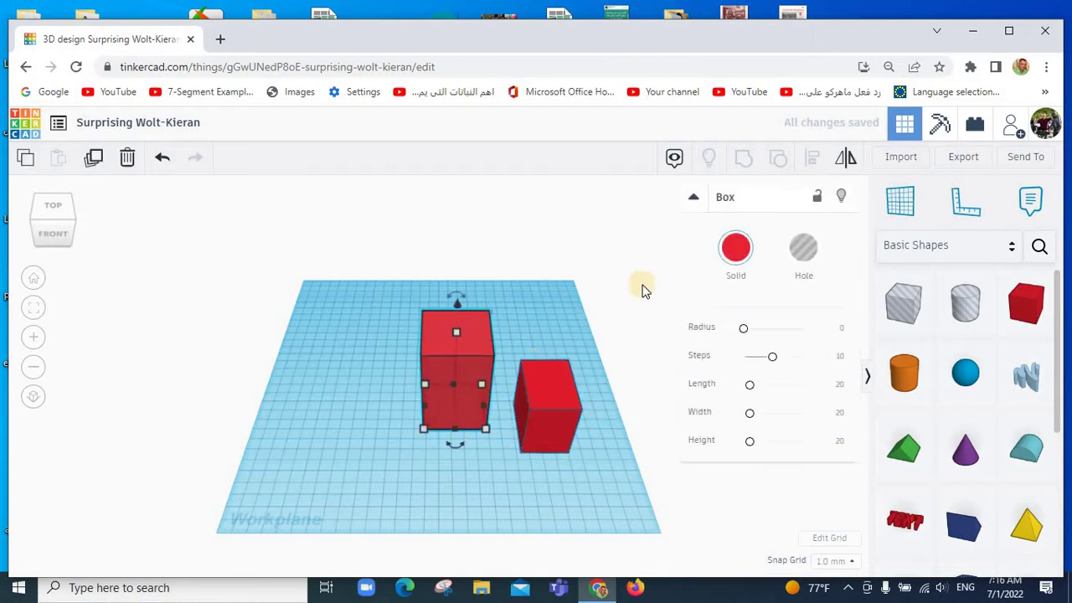
pyautogui.click(737, 250)
pyautogui.click(608, 392)
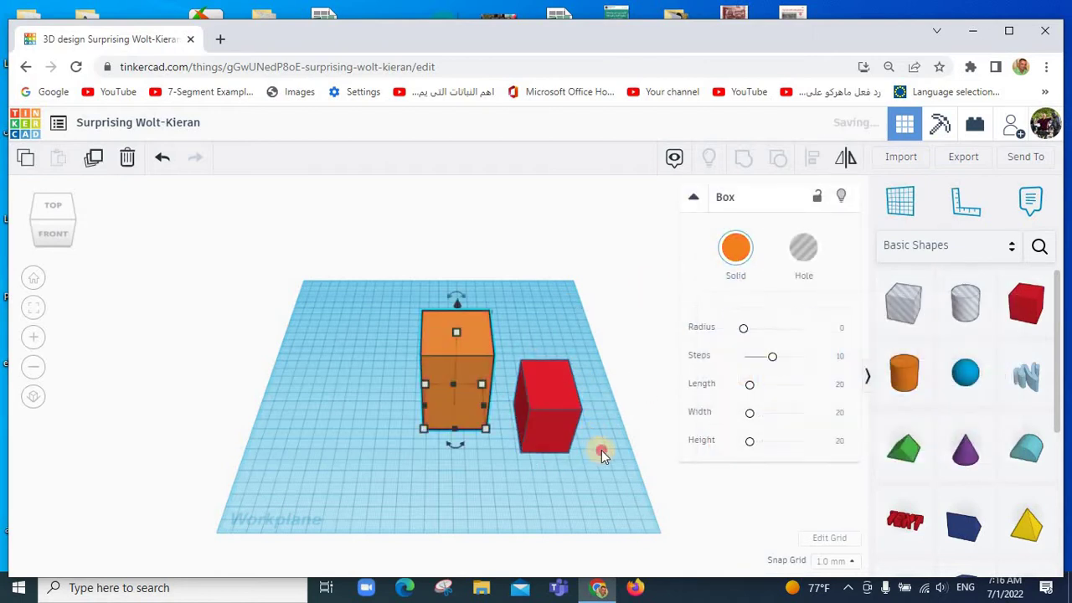
pyautogui.click(569, 434)
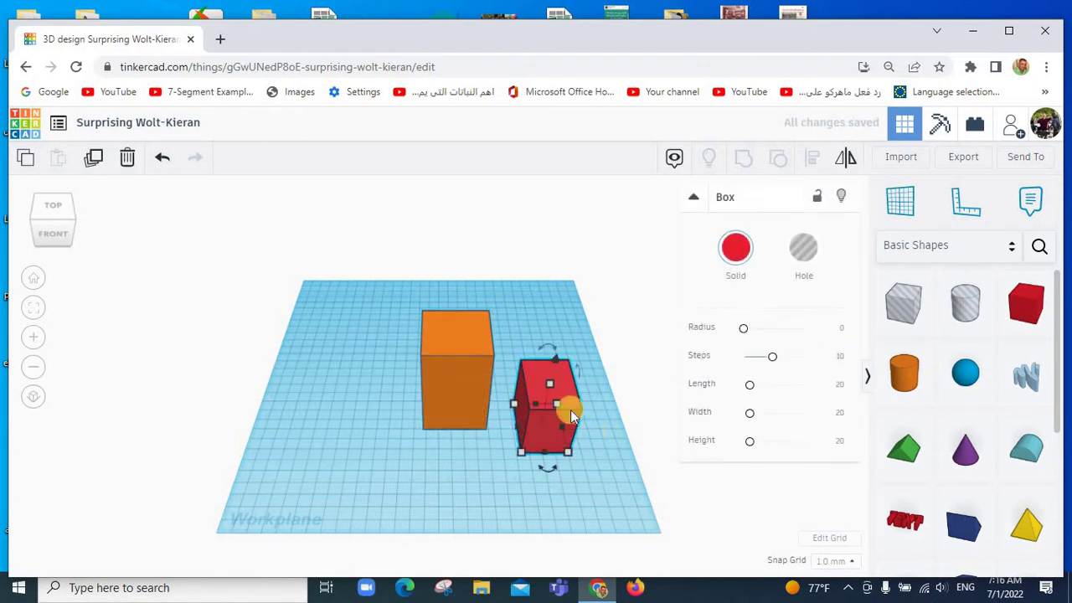
pyautogui.moveTo(571, 410); pyautogui.dragTo(562, 388)
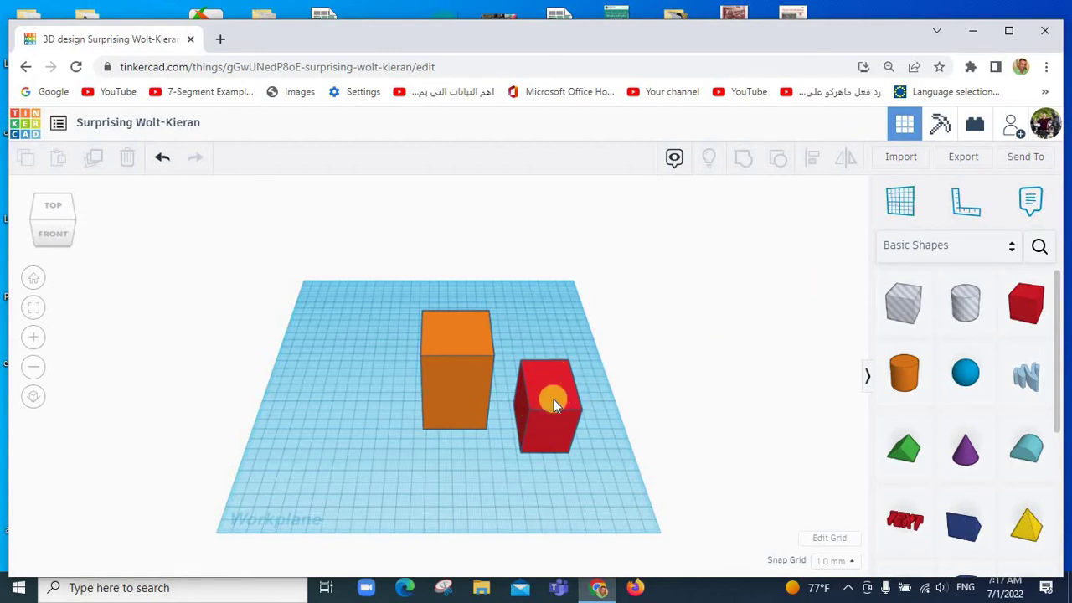
pyautogui.click(904, 211)
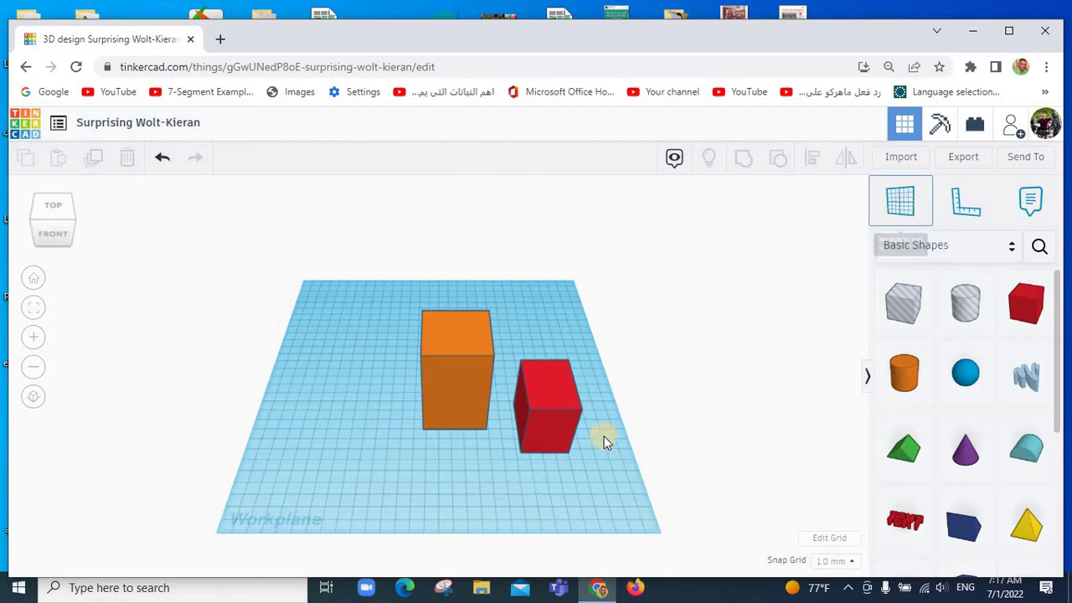
# Step: Put a workplane on the red box, add a Round Roof, and set its width to 36
pyautogui.click(557, 387)
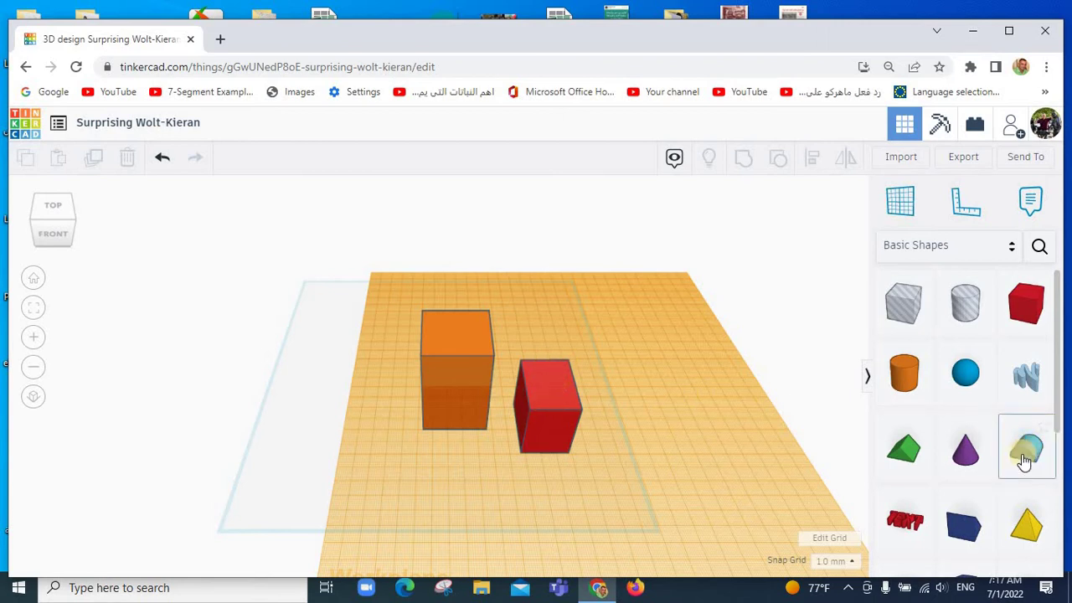
pyautogui.moveTo(1025, 460); pyautogui.dragTo(551, 384)
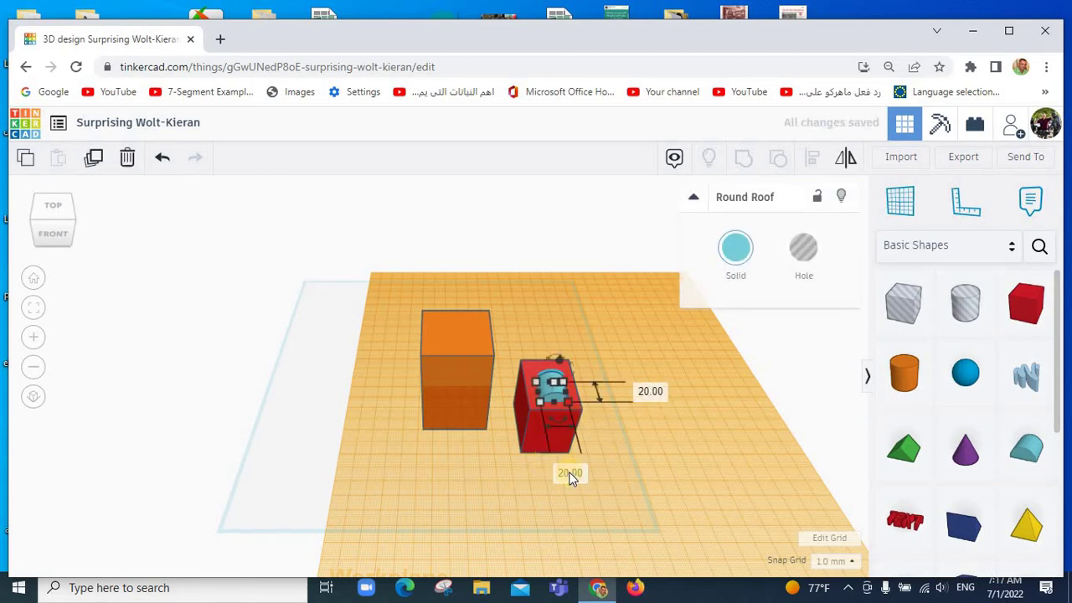
pyautogui.click(569, 474)
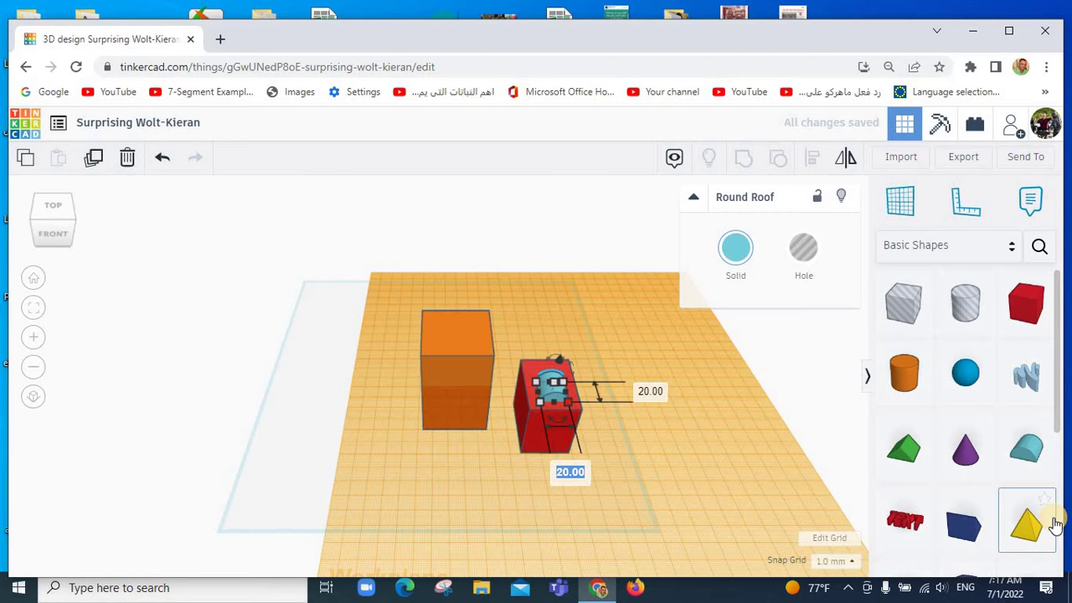
pyautogui.write('36')
pyautogui.press('Return')
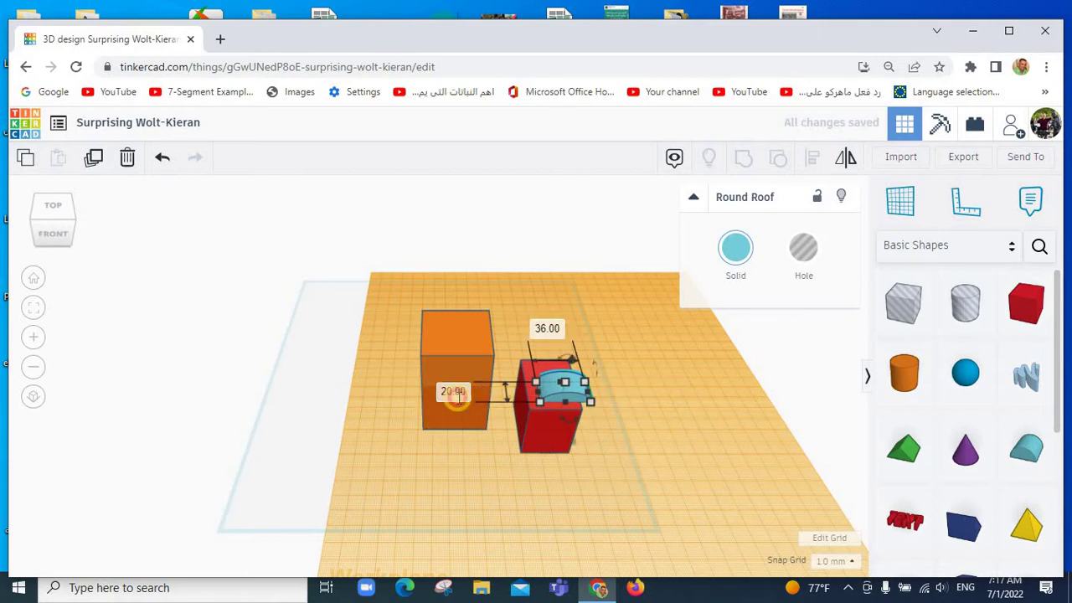
# Step: Raise the round roof's elevation to 50 and set its height to 25
pyautogui.click(454, 391)
pyautogui.write('50')
pyautogui.press('Return')
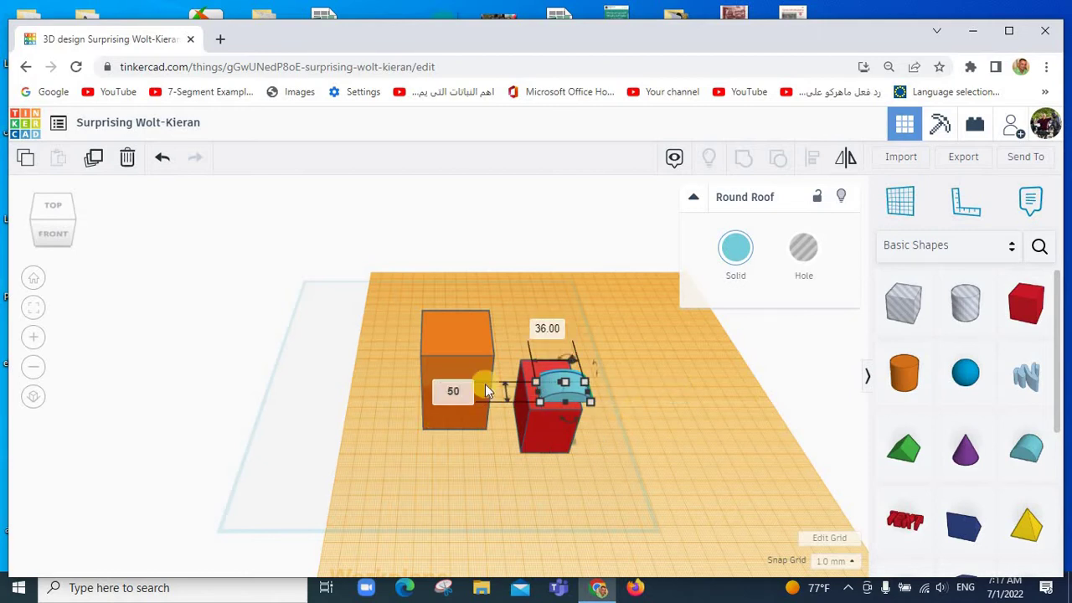
pyautogui.press('Return')
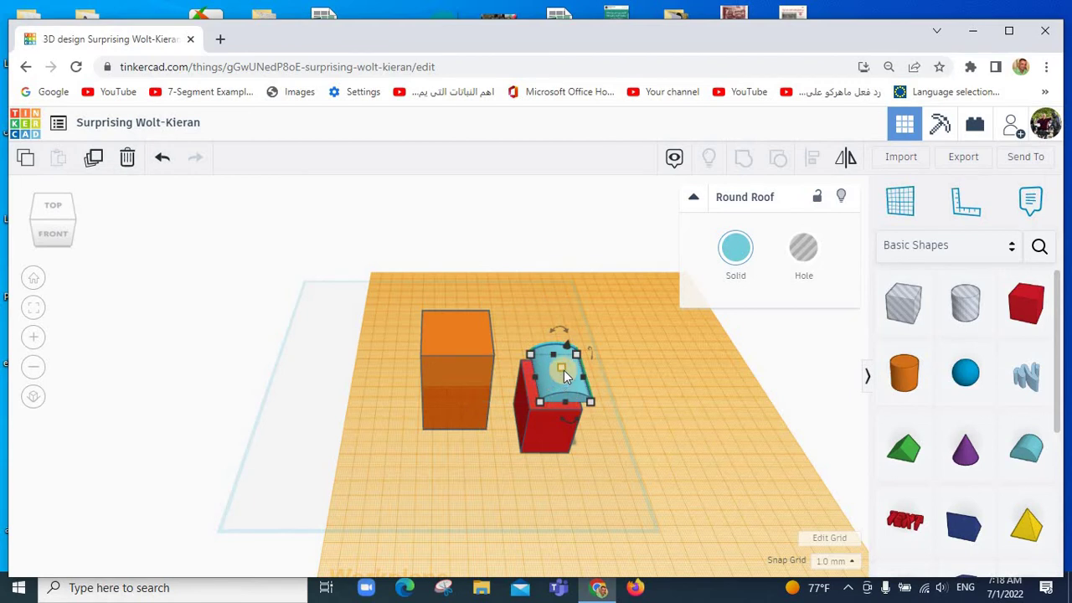
pyautogui.click(646, 374)
pyautogui.press('Return')
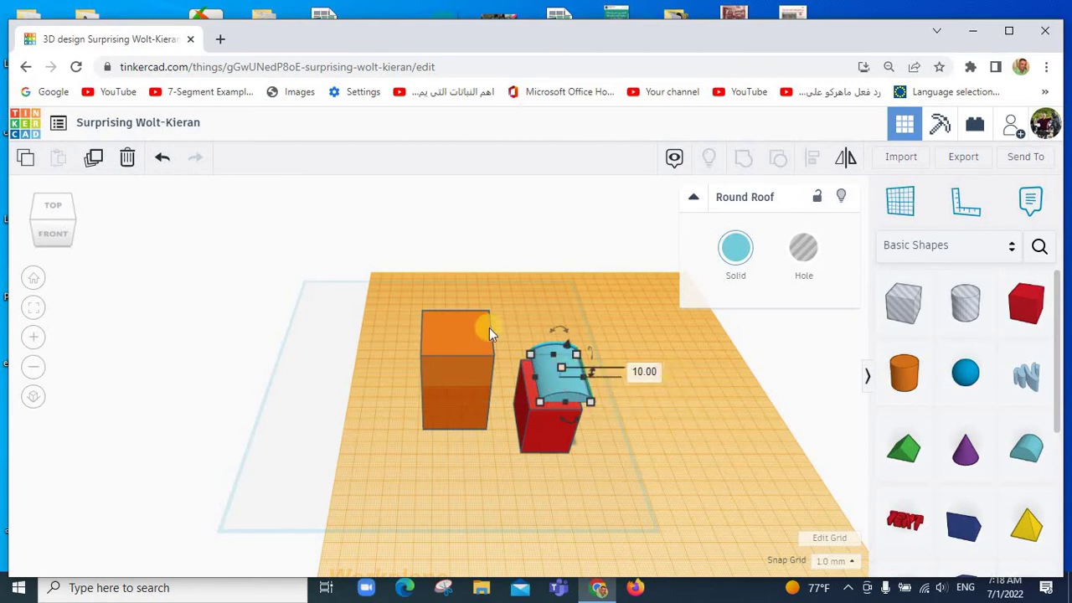
pyautogui.click(655, 375)
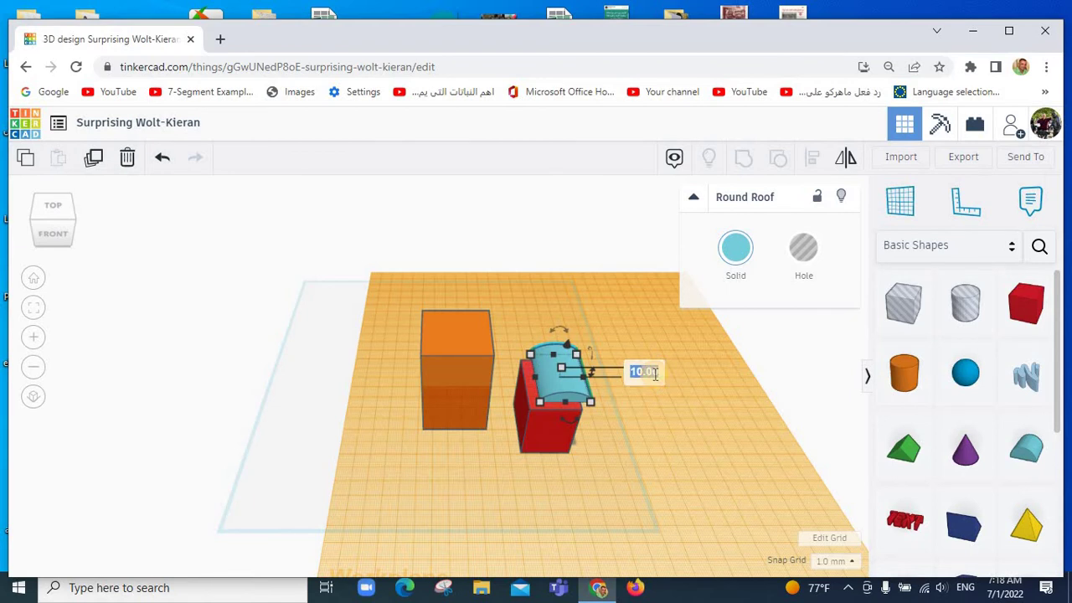
pyautogui.write('25')
pyautogui.press('Return')
# Step: Move the round roof down so it sits on top of the red box
pyautogui.click(616, 445)
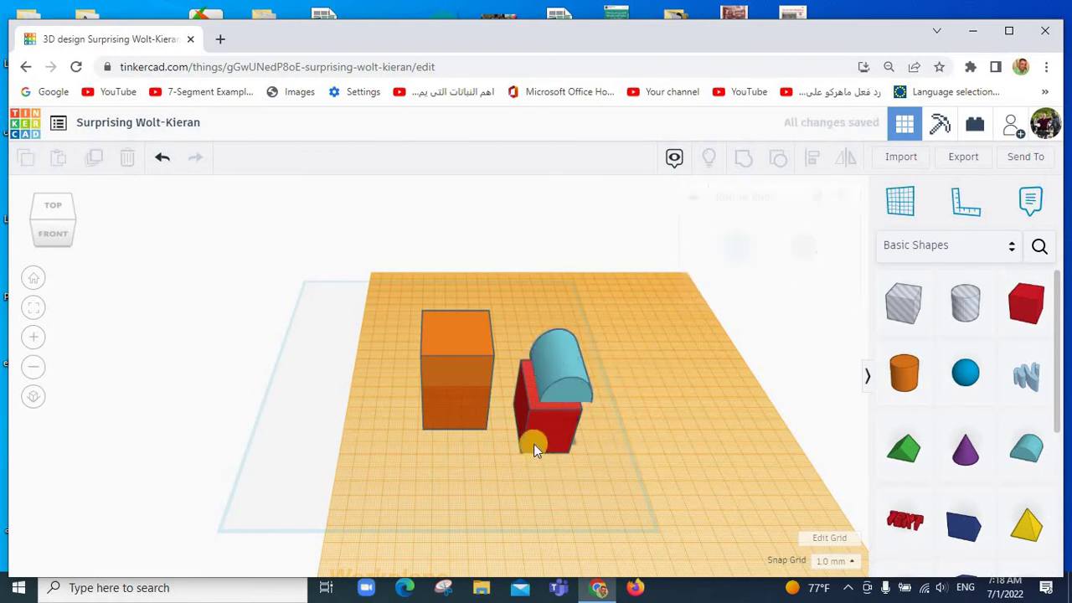
pyautogui.scroll(3, 551, 426)
pyautogui.scroll(3, 586, 486)
pyautogui.scroll(2, 648, 524)
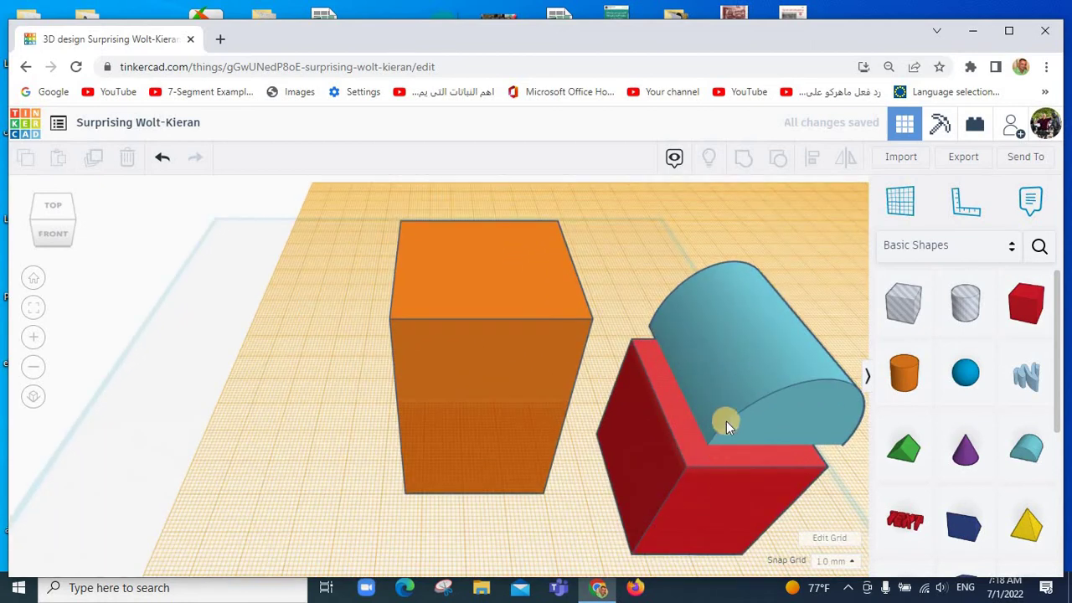
pyautogui.moveTo(716, 433)
pyautogui.mouseDown()
pyautogui.moveTo(733, 408)
pyautogui.moveTo(700, 465)
pyautogui.mouseUp()
pyautogui.scroll(-3, 771, 428)
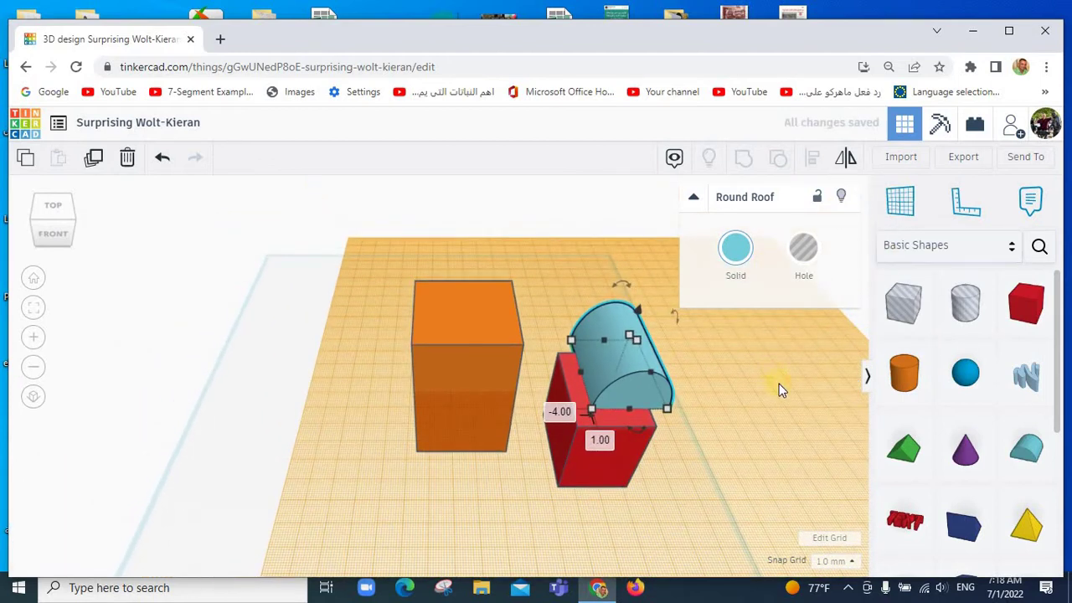
pyautogui.click(719, 323)
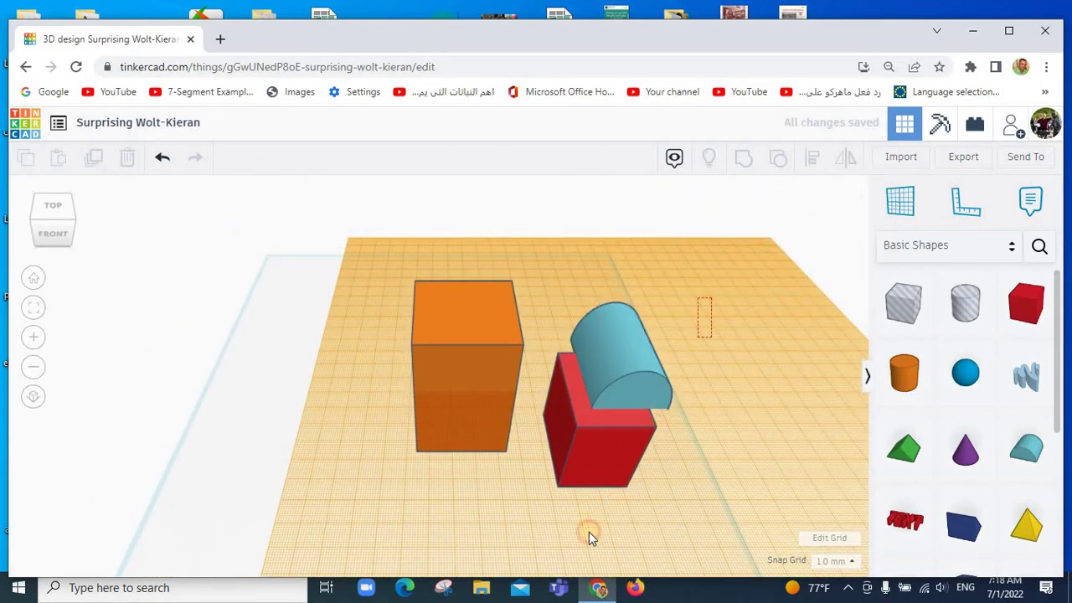
pyautogui.moveTo(589, 532); pyautogui.dragTo(574, 507)
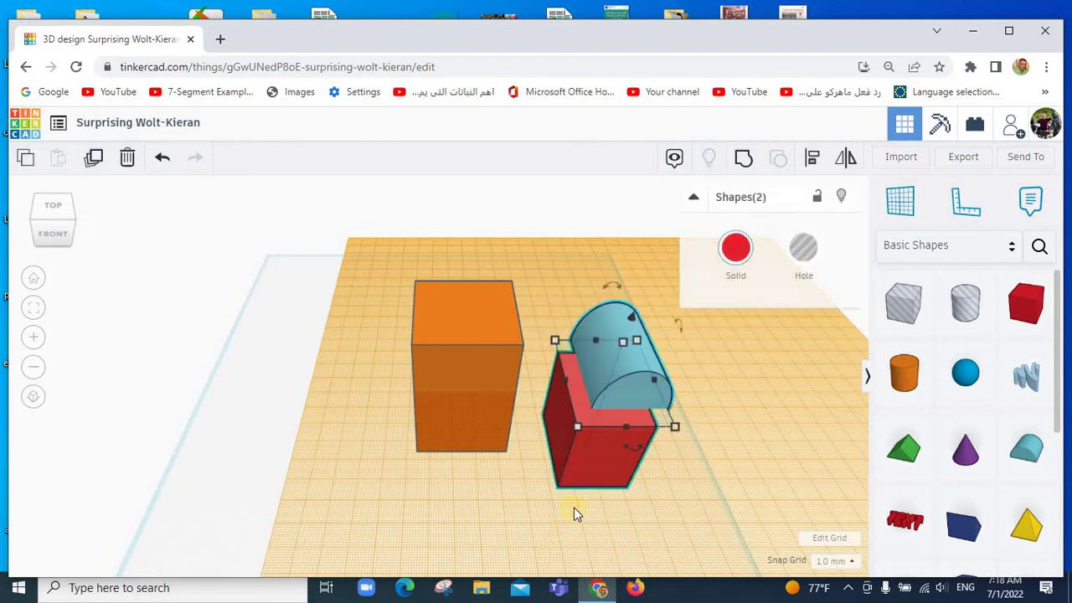
pyautogui.click(812, 161)
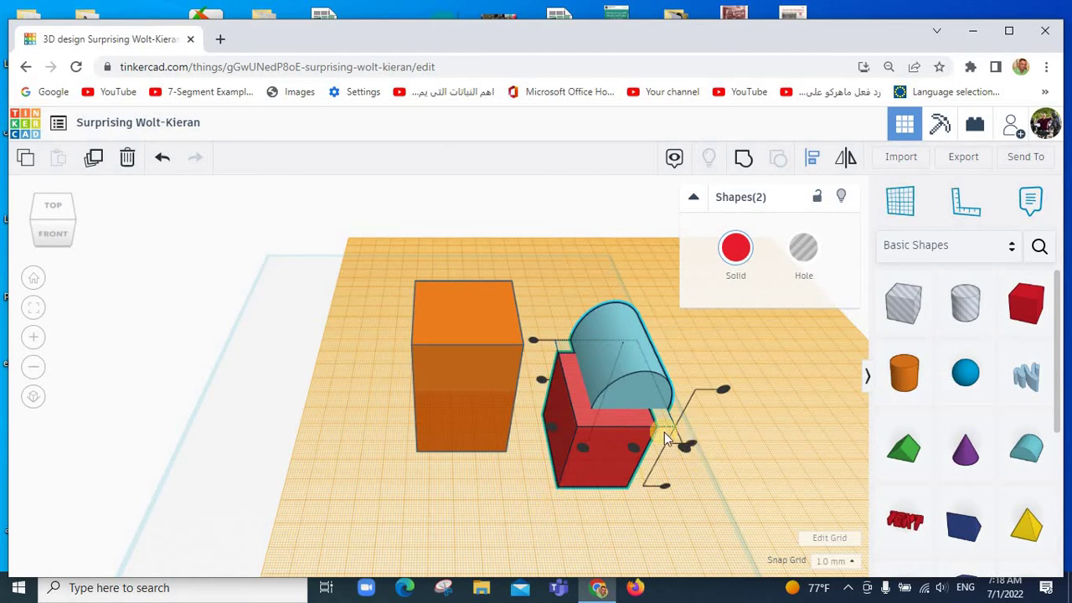
pyautogui.click(549, 431)
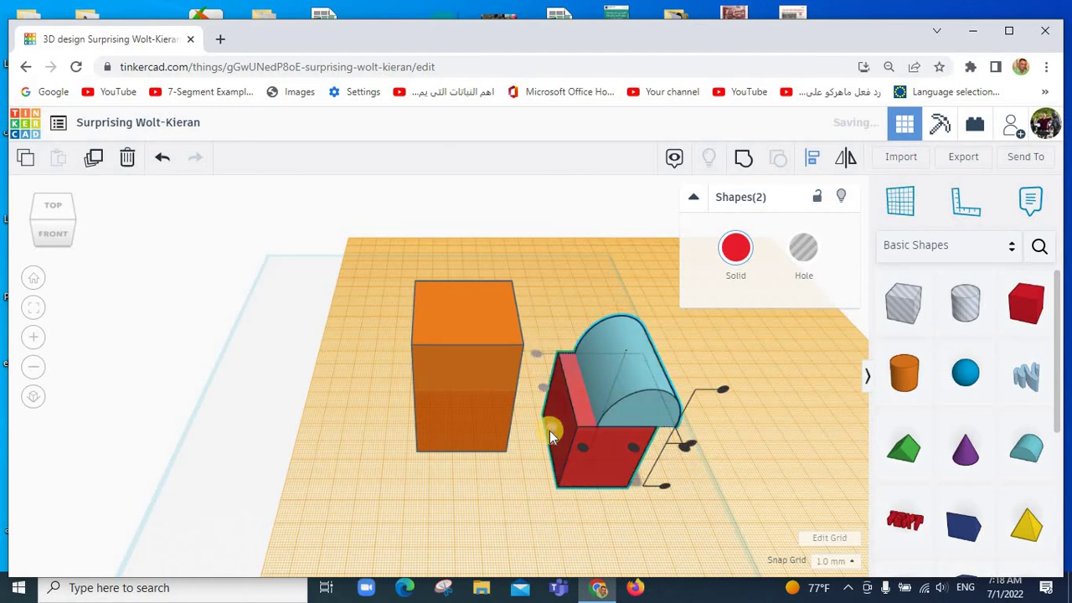
pyautogui.click(583, 445)
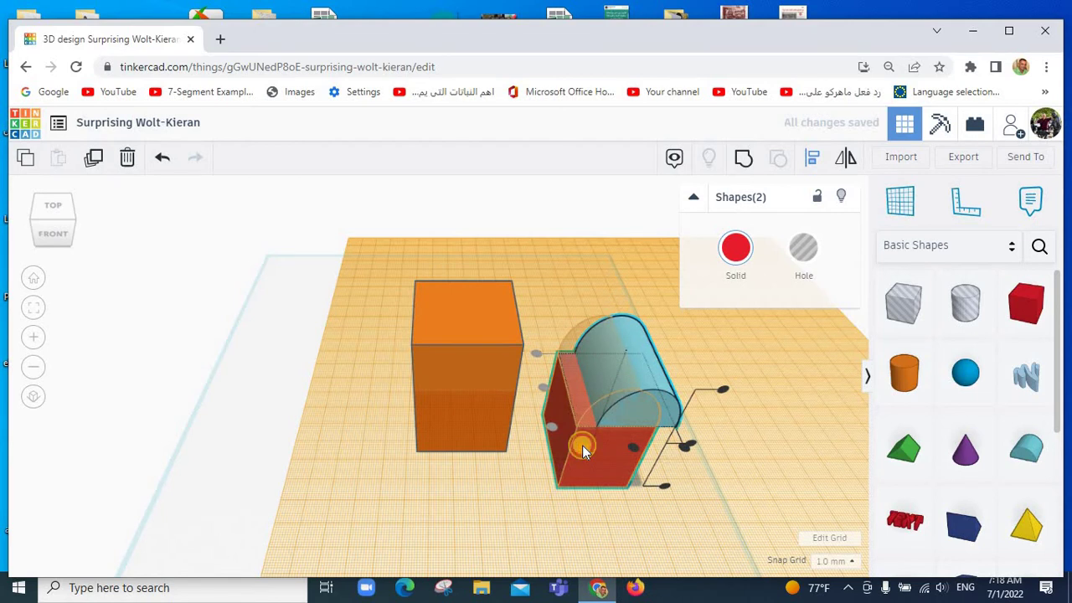
pyautogui.click(713, 434)
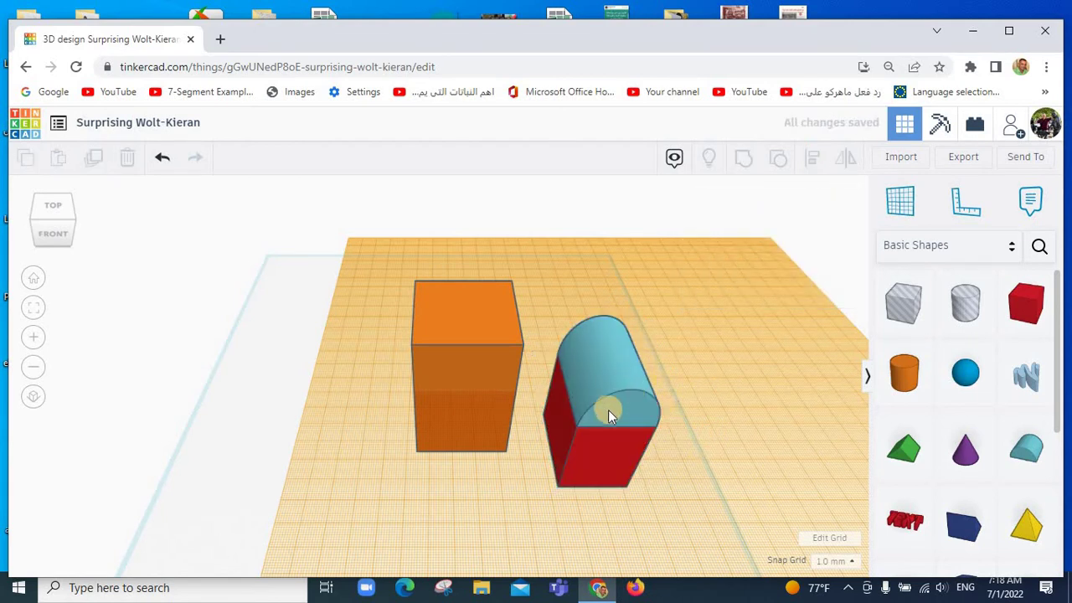
pyautogui.click(599, 448)
pyautogui.click(47, 224)
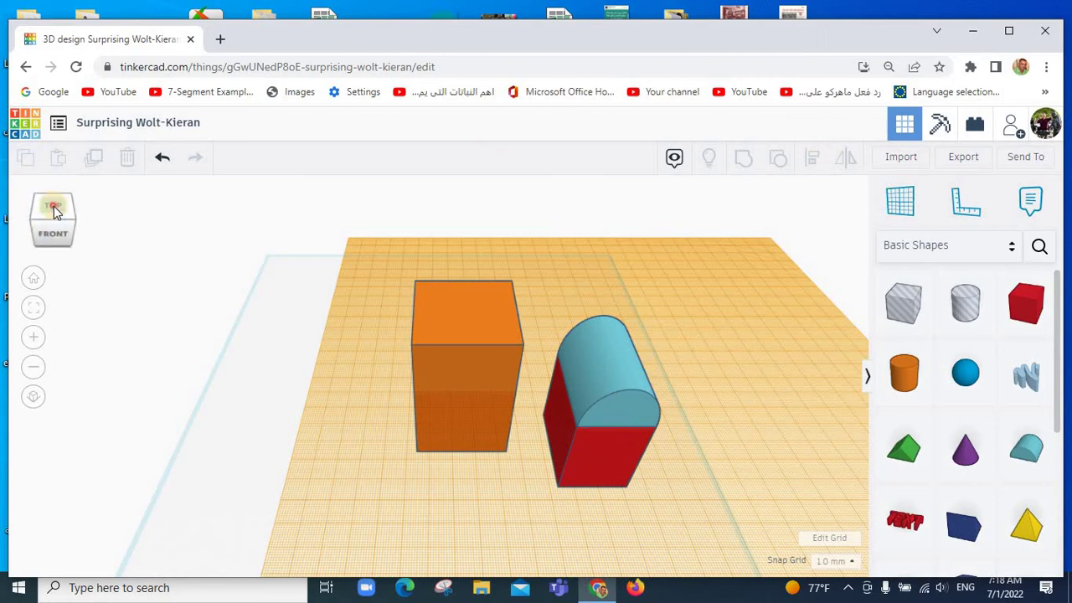
pyautogui.click(53, 206)
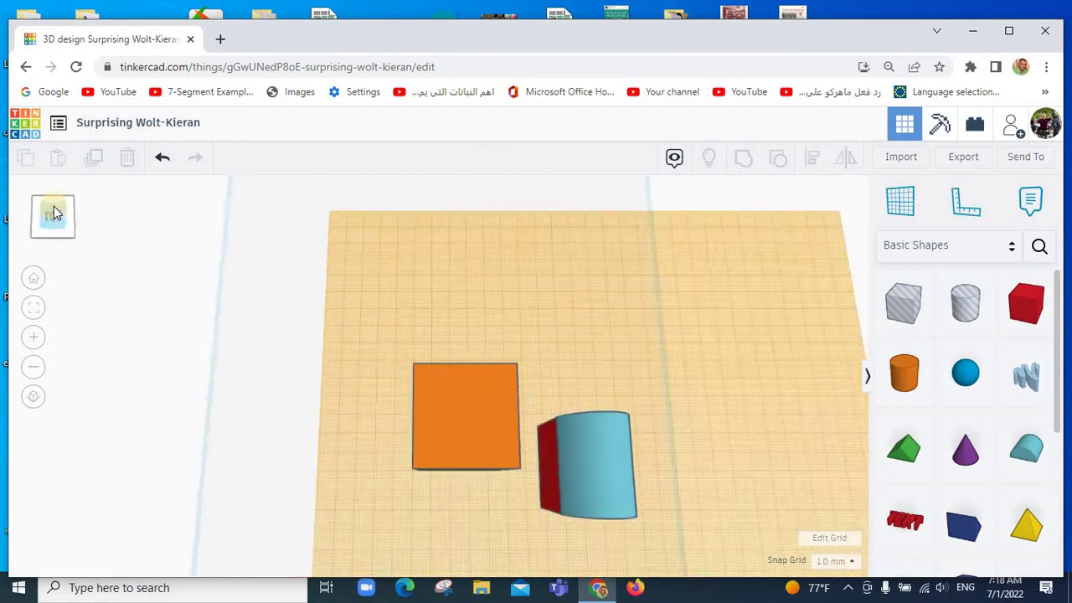
pyautogui.click(73, 245)
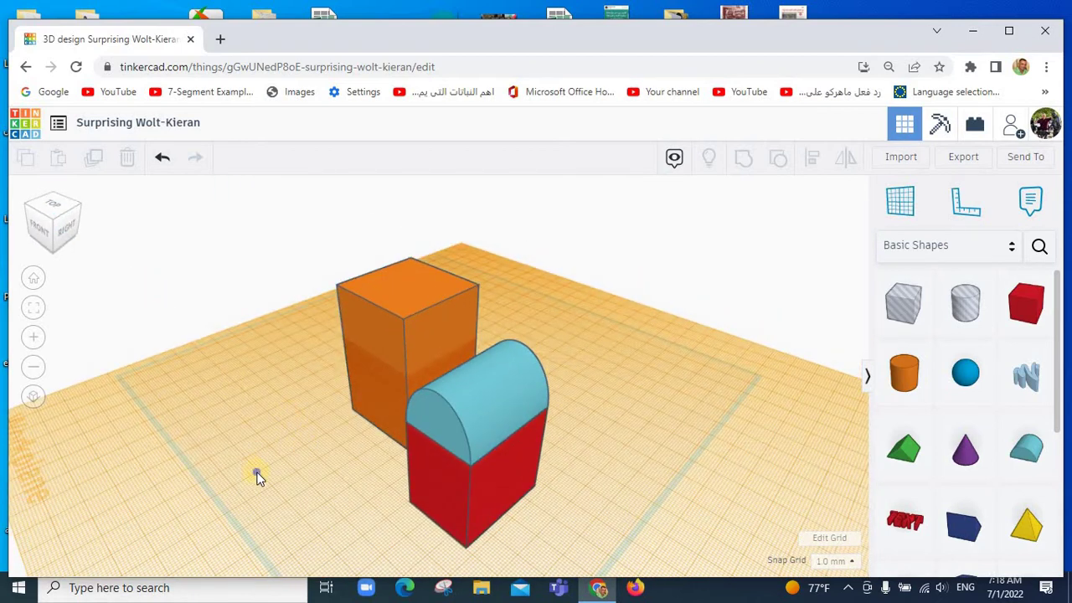
pyautogui.moveTo(258, 477); pyautogui.dragTo(339, 462, button='right')
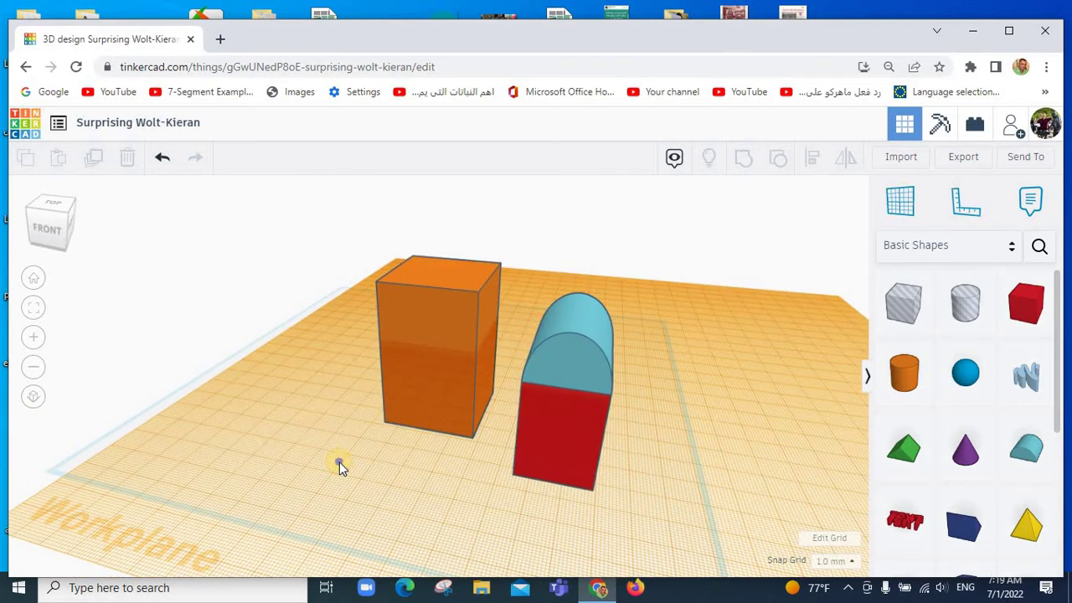
# Step: Group the red box and the blue round roof into one red arch shape
pyautogui.moveTo(409, 463)
pyautogui.mouseDown(button='right')
pyautogui.moveTo(436, 446)
pyautogui.moveTo(206, 430)
pyautogui.moveTo(419, 445)
pyautogui.mouseUp(button='right')
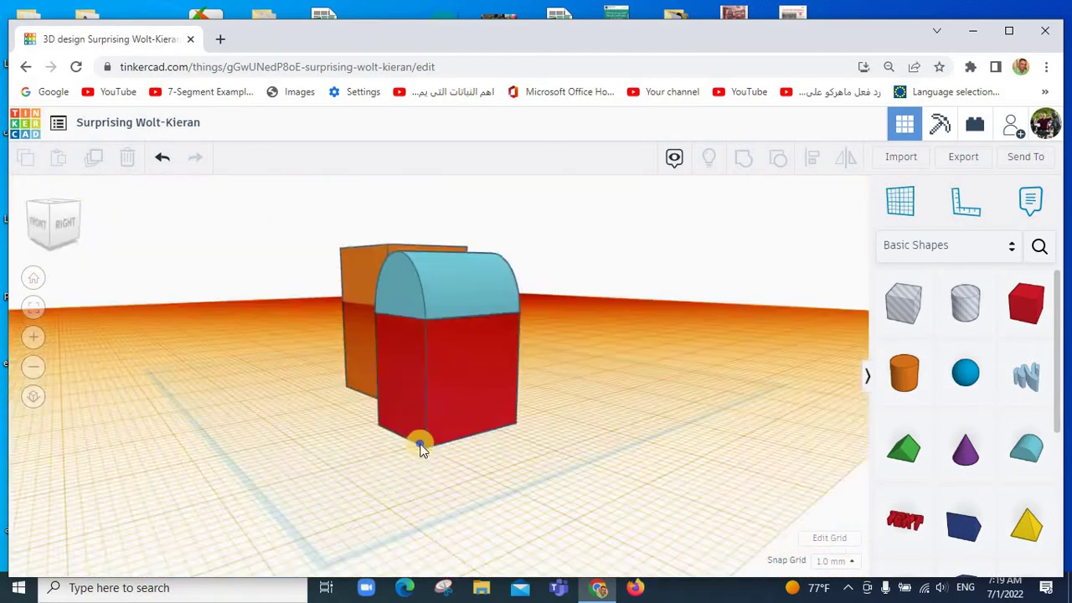
pyautogui.moveTo(714, 249)
pyautogui.mouseDown()
pyautogui.moveTo(587, 467)
pyautogui.moveTo(576, 461)
pyautogui.mouseUp()
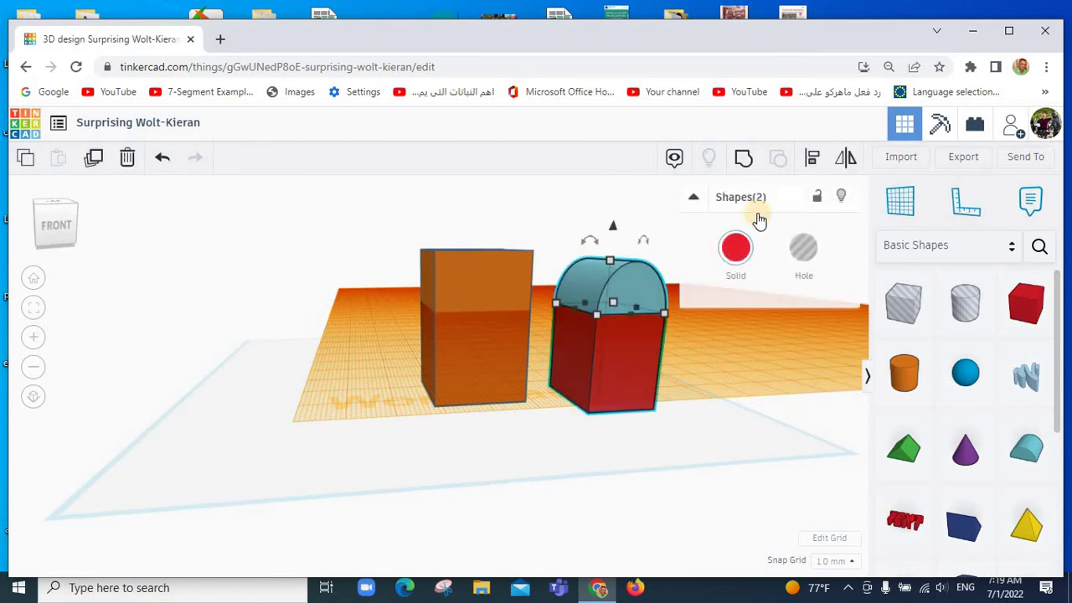
pyautogui.click(740, 160)
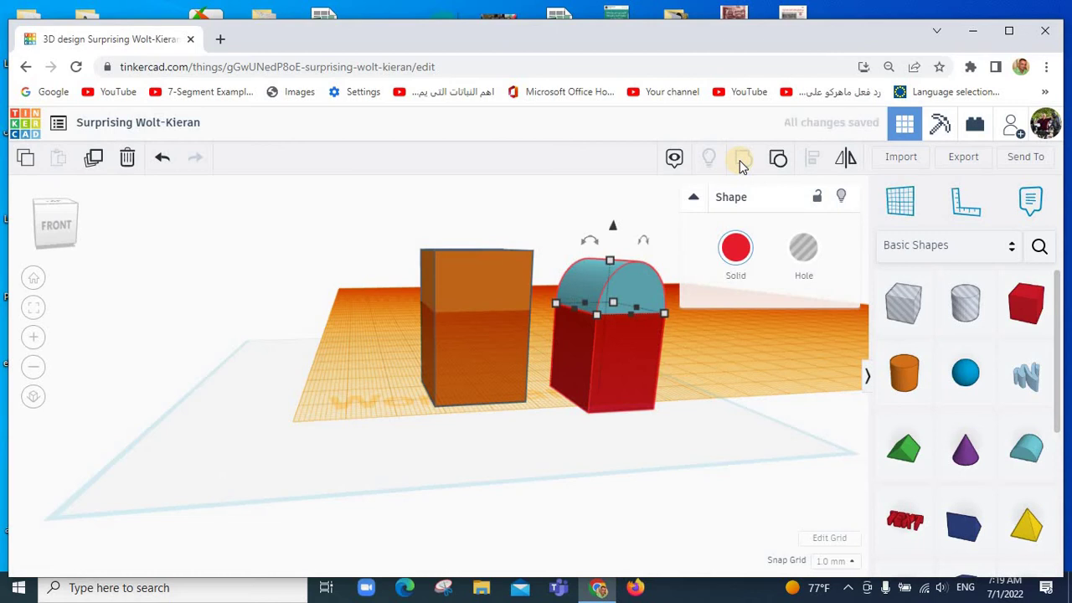
pyautogui.click(736, 406)
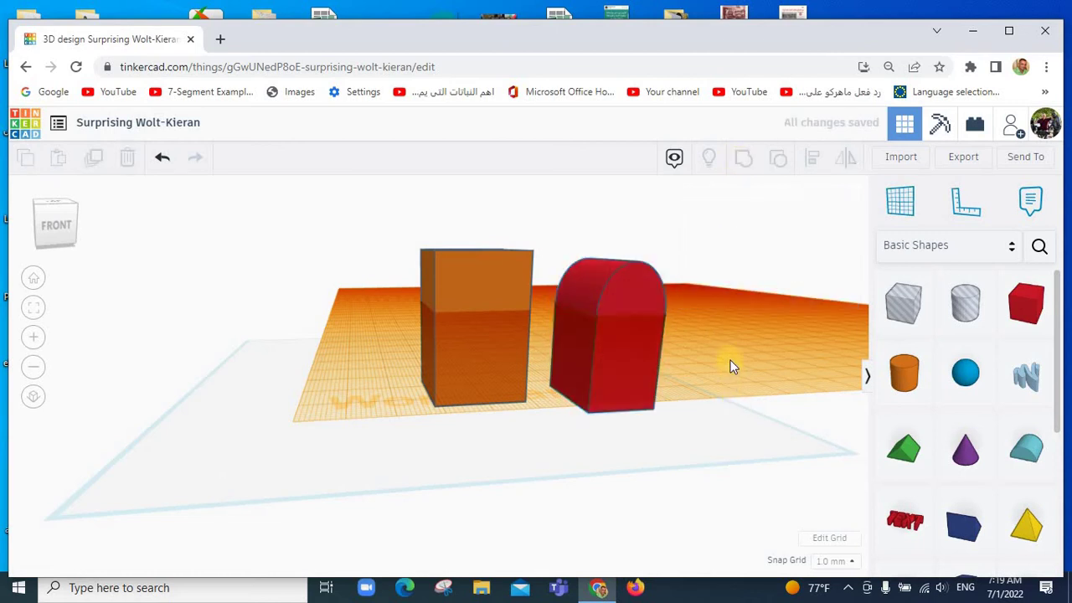
pyautogui.moveTo(722, 373); pyautogui.dragTo(472, 290, button='right')
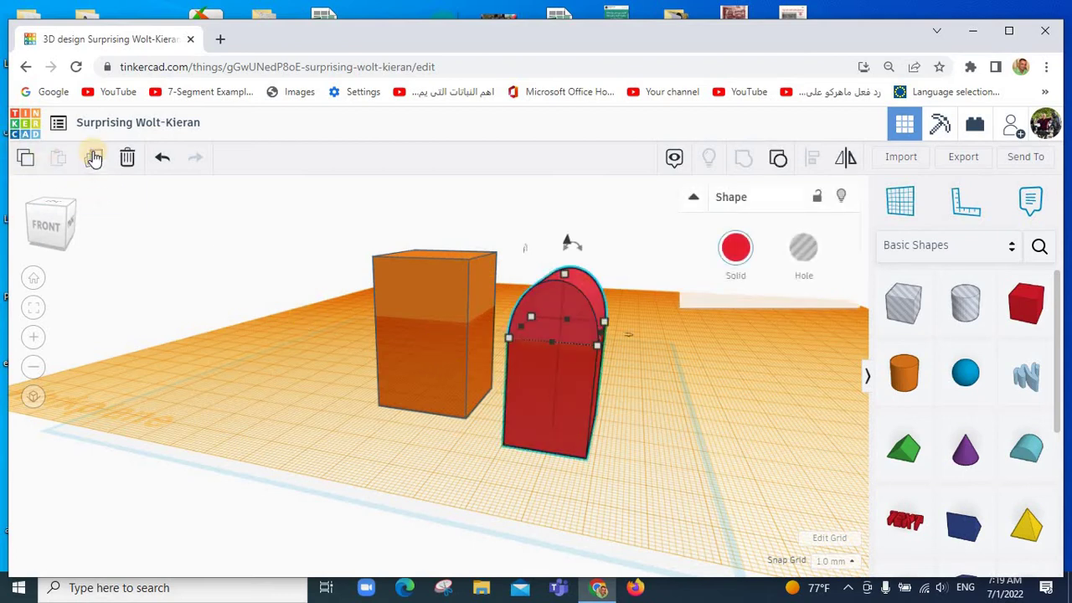
# Step: Duplicate the red arch, move the copy aside, and slide the other arch into the orange box
pyautogui.click(94, 160)
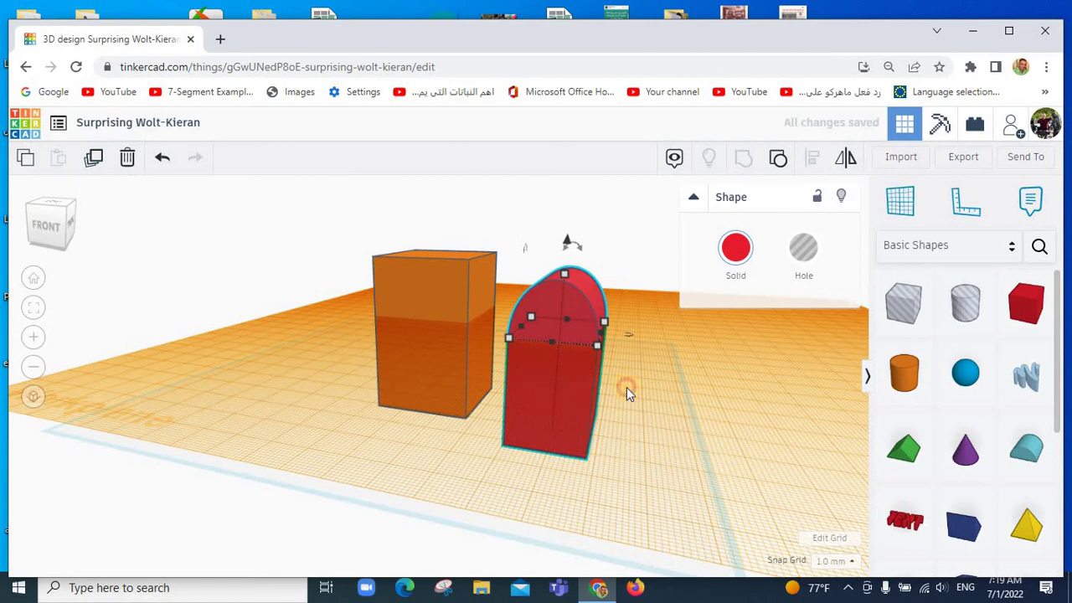
pyautogui.moveTo(626, 391); pyautogui.dragTo(668, 402)
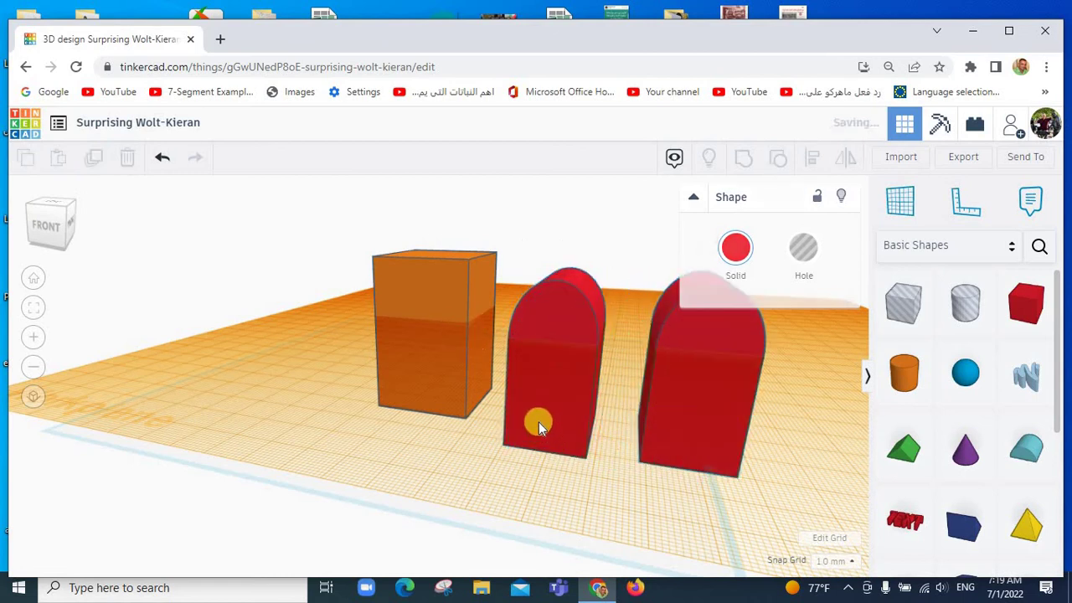
pyautogui.moveTo(519, 407); pyautogui.dragTo(424, 381)
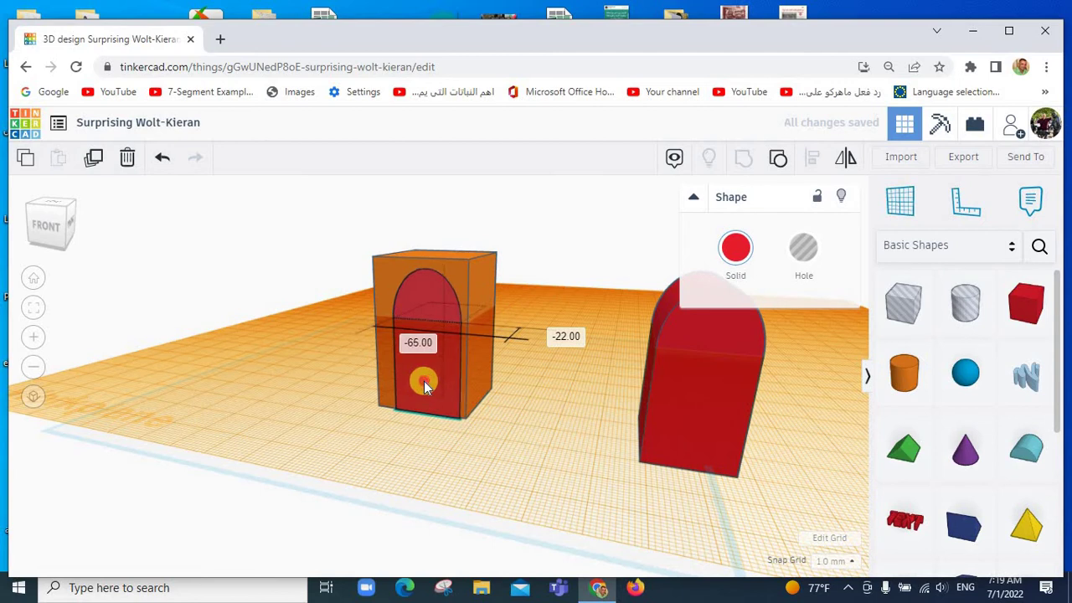
pyautogui.moveTo(424, 373); pyautogui.dragTo(419, 390)
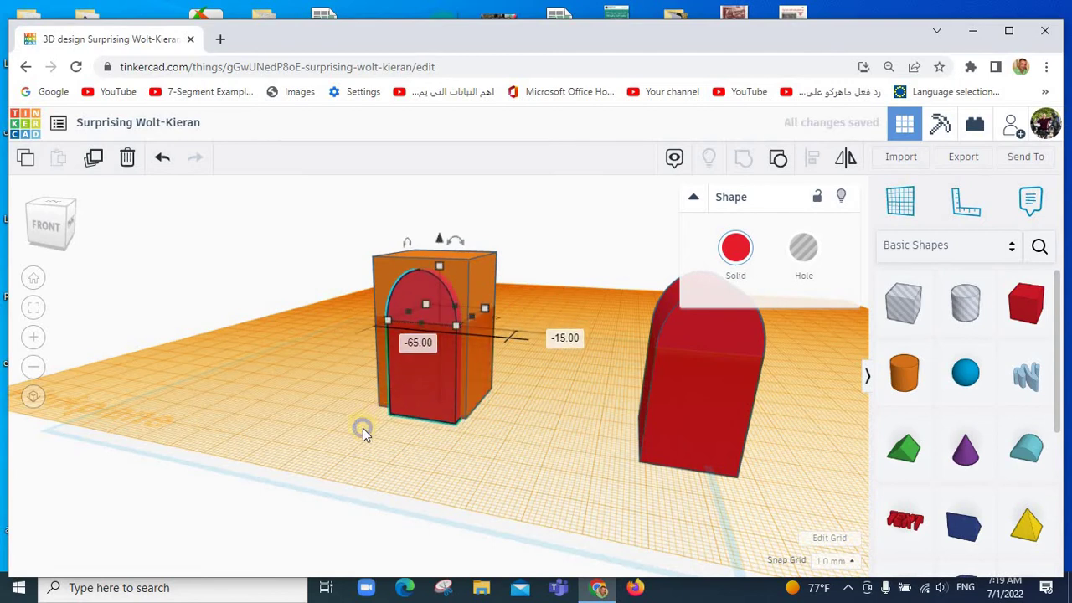
pyautogui.moveTo(363, 428); pyautogui.dragTo(451, 433, button='right')
# Step: Align the arch with the orange box so it sits centred on the box
pyautogui.click(487, 375)
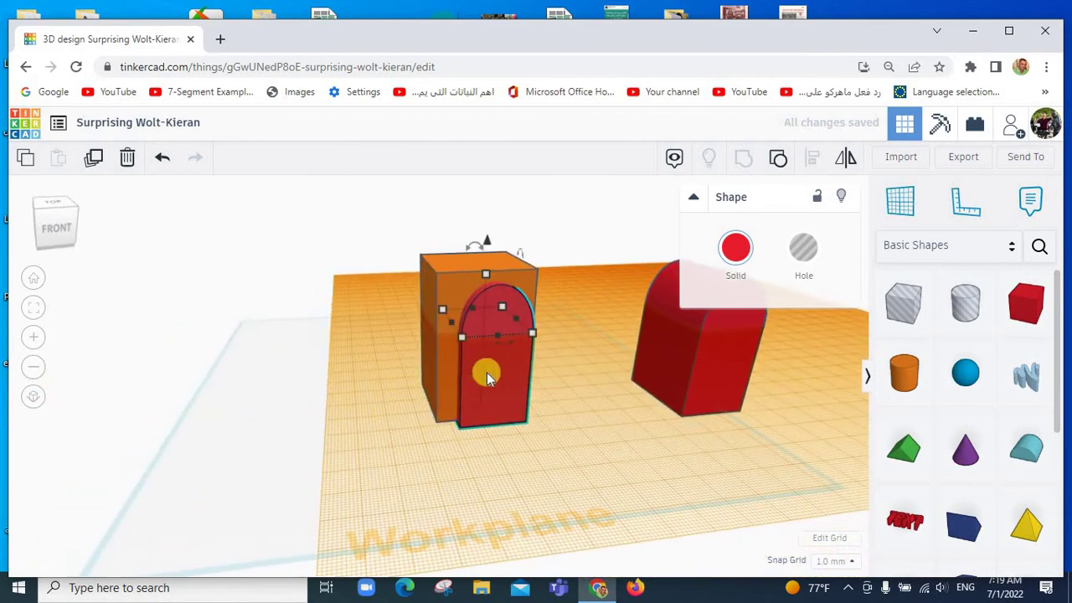
pyautogui.moveTo(569, 230); pyautogui.dragTo(383, 465)
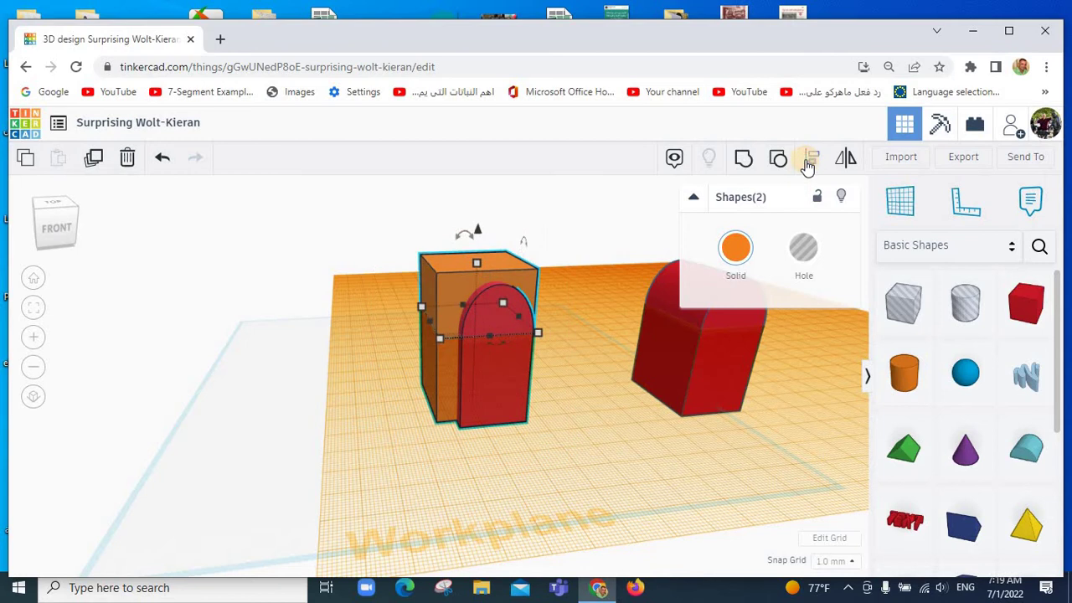
pyautogui.click(811, 158)
pyautogui.moveTo(421, 469); pyautogui.dragTo(433, 457, button='right')
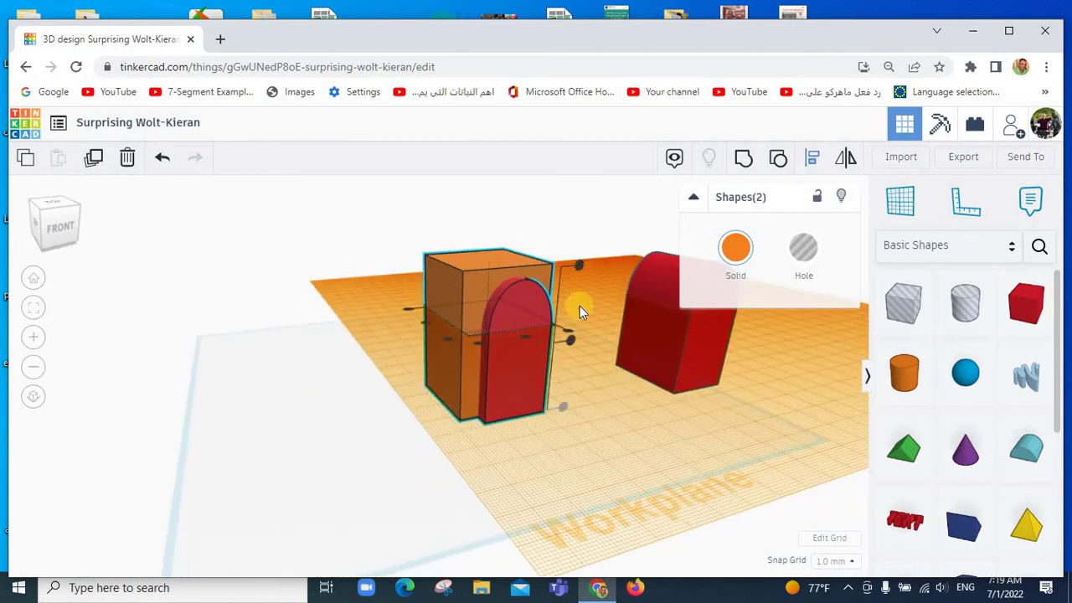
pyautogui.click(449, 346)
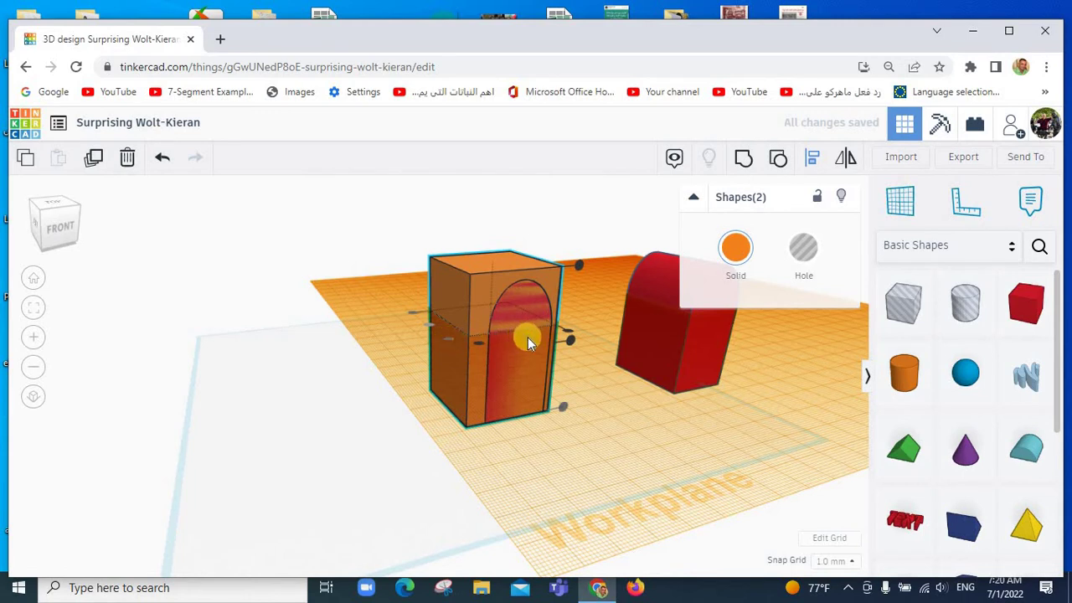
pyautogui.click(525, 338)
pyautogui.click(600, 379)
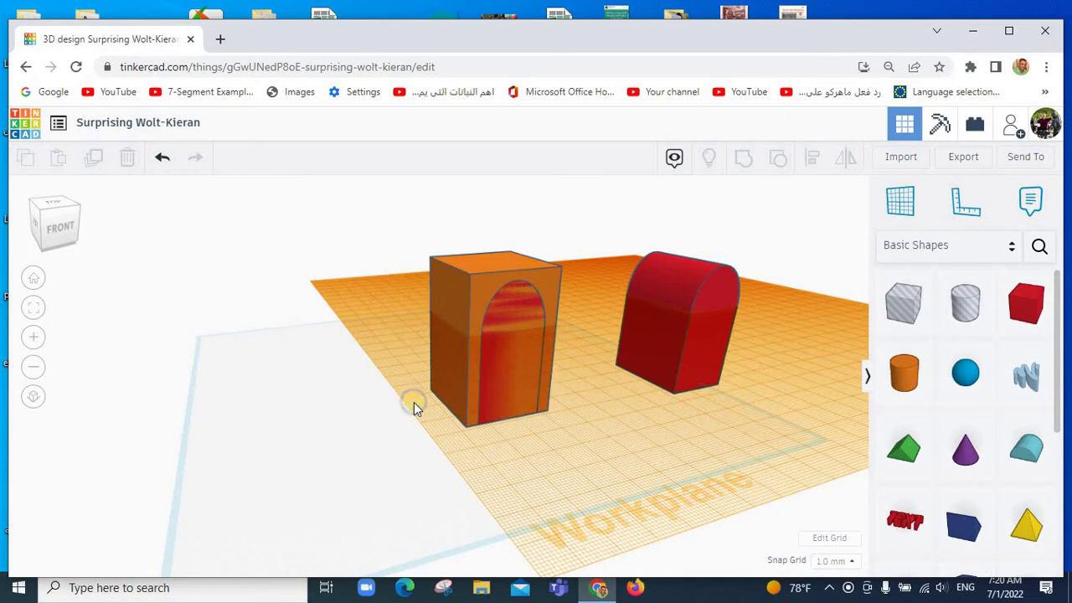
pyautogui.moveTo(411, 408)
pyautogui.mouseDown(button='right')
pyautogui.moveTo(618, 425)
pyautogui.moveTo(715, 410)
pyautogui.moveTo(448, 412)
pyautogui.moveTo(364, 400)
pyautogui.mouseUp(button='right')
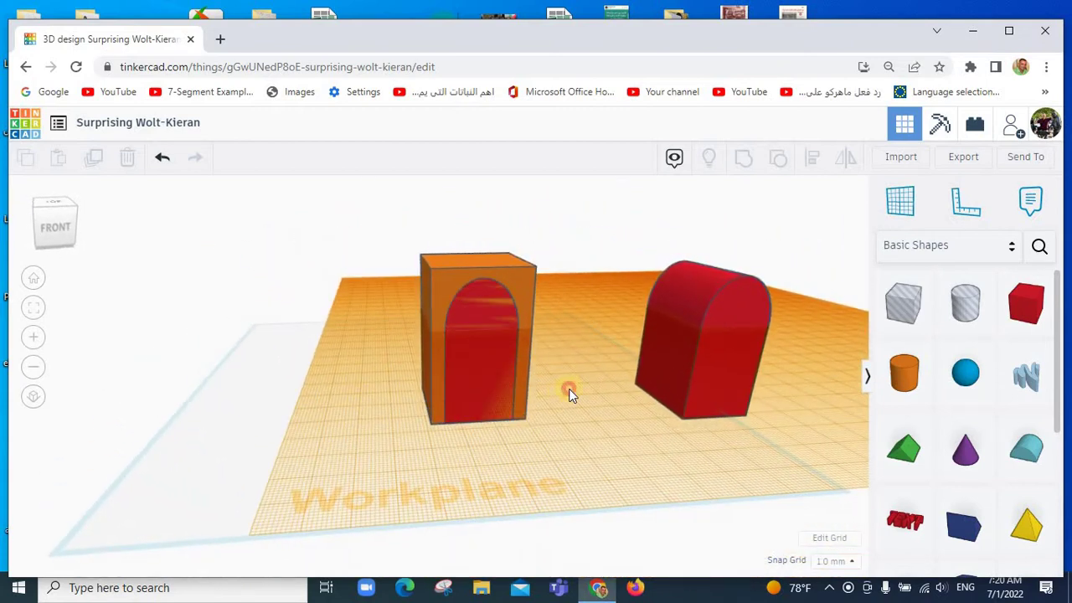
# Step: Make the embedded arch a hole and group it with the orange box to cut the doorway
pyautogui.click(475, 349)
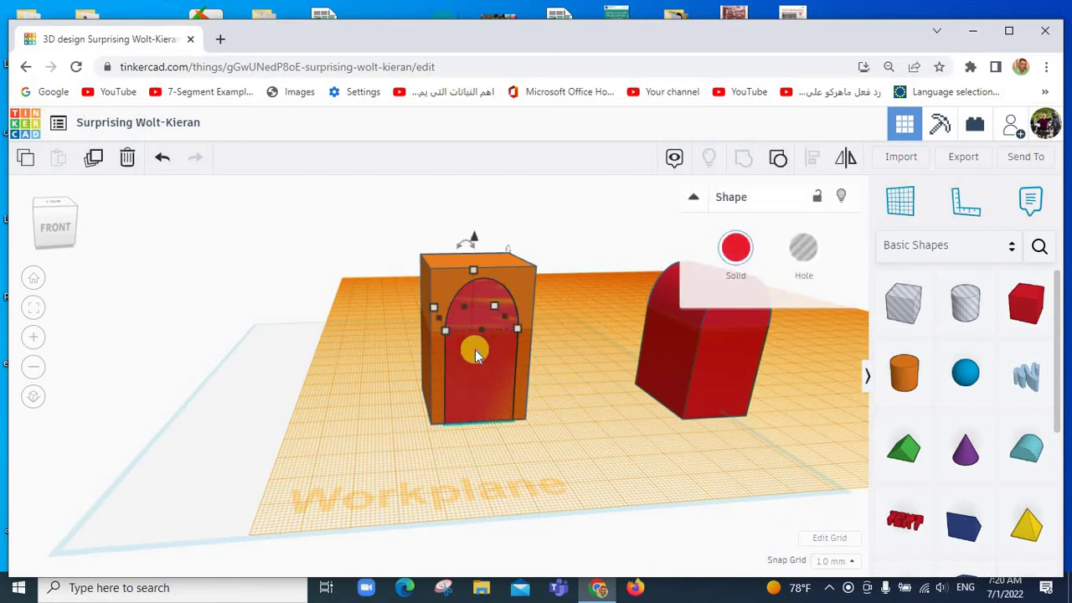
pyautogui.click(809, 254)
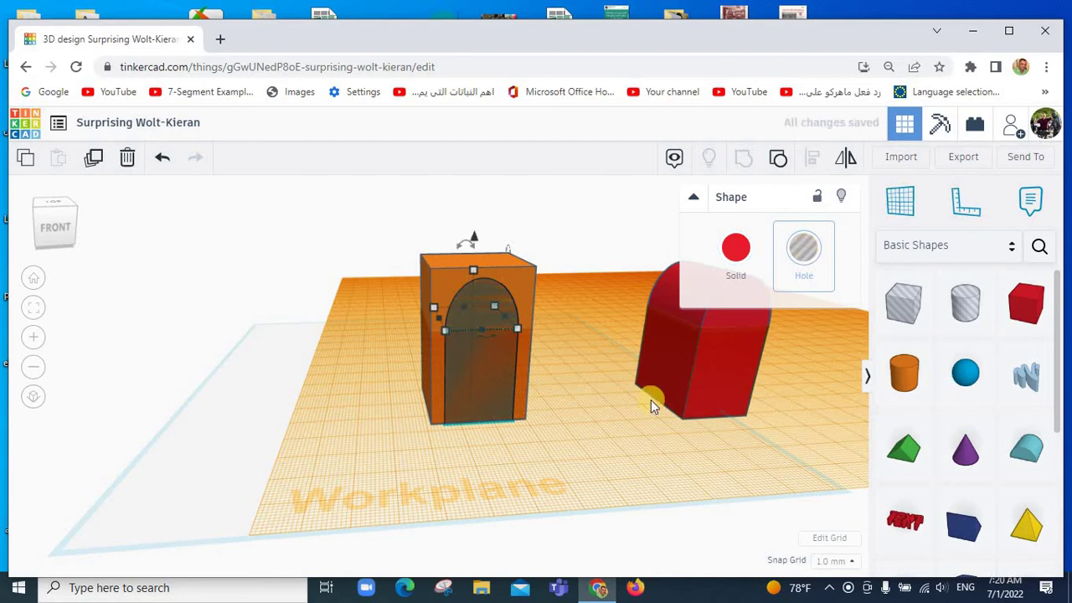
pyautogui.moveTo(562, 216); pyautogui.dragTo(369, 494)
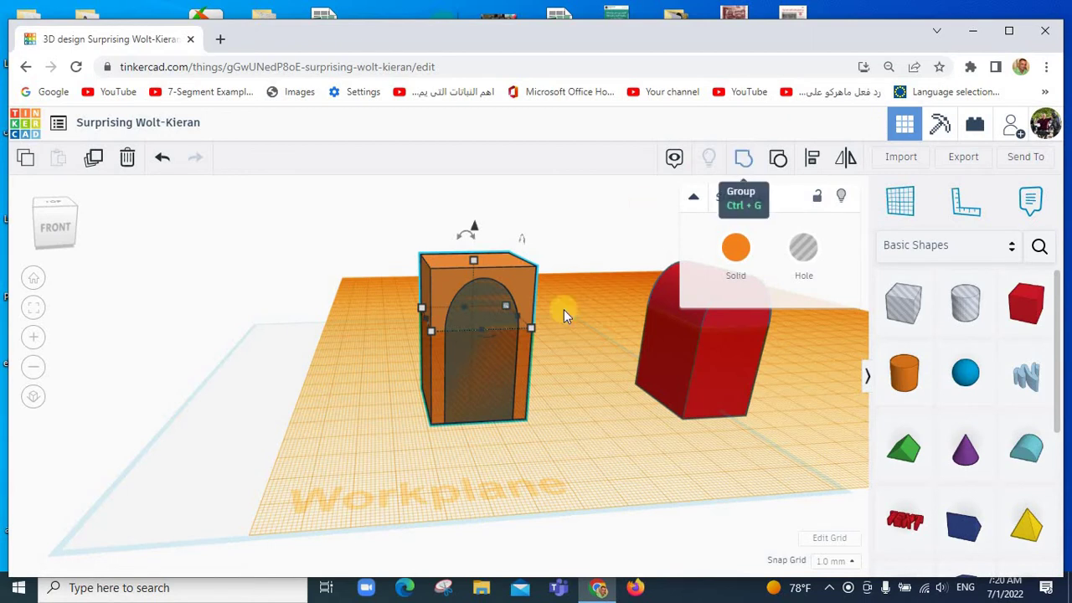
pyautogui.click(741, 164)
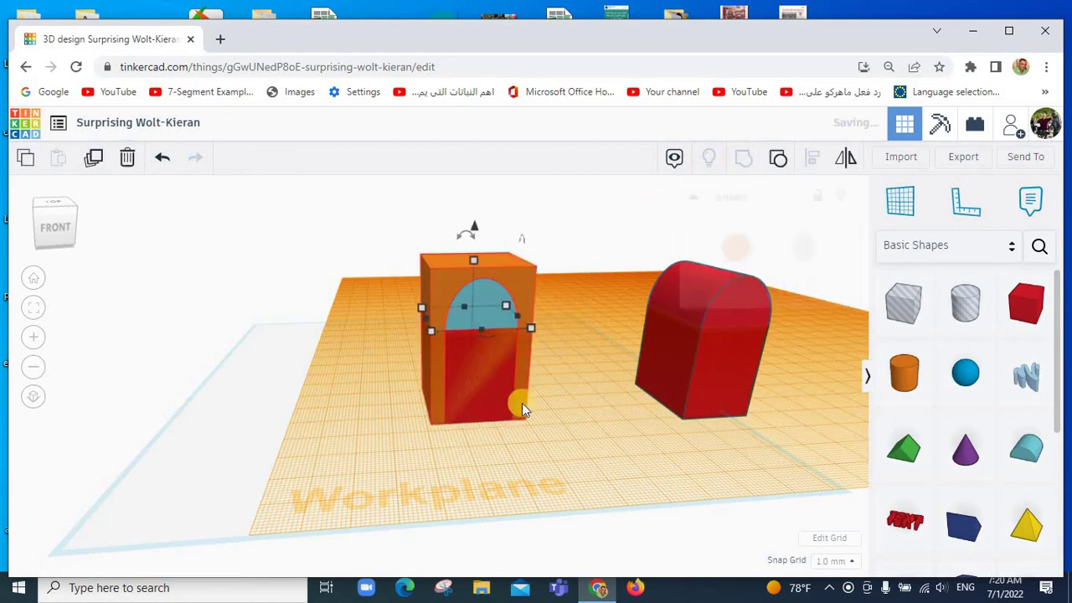
pyautogui.moveTo(493, 447)
pyautogui.mouseDown(button='right')
pyautogui.moveTo(631, 432)
pyautogui.moveTo(311, 438)
pyautogui.moveTo(419, 437)
pyautogui.mouseUp(button='right')
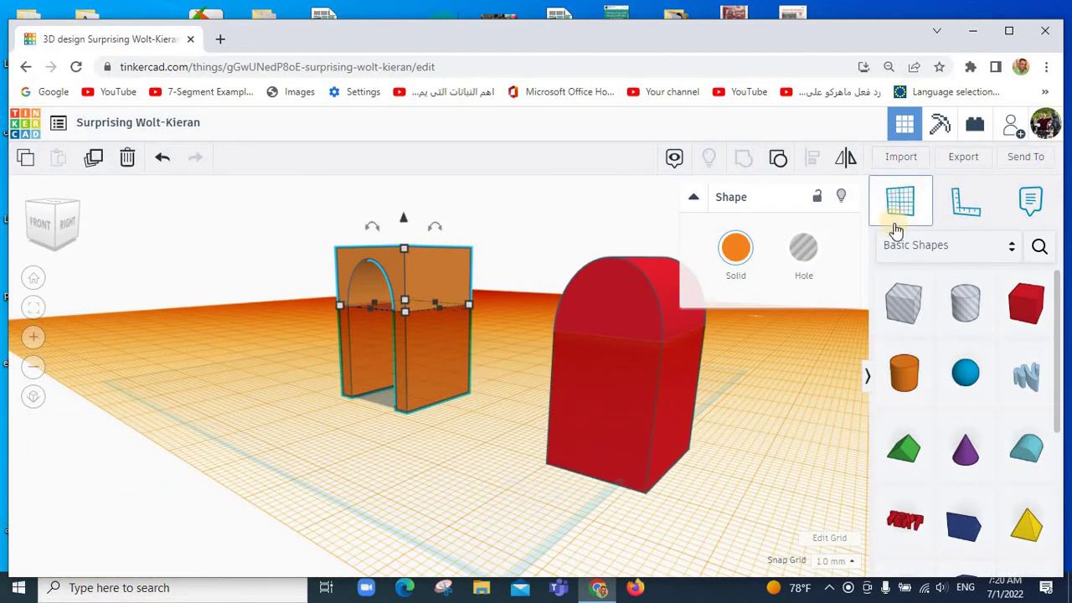
# Step: Place a workplane at the orange block's arch base and rotate the spare red arch 90°
pyautogui.click(903, 222)
pyautogui.click(416, 411)
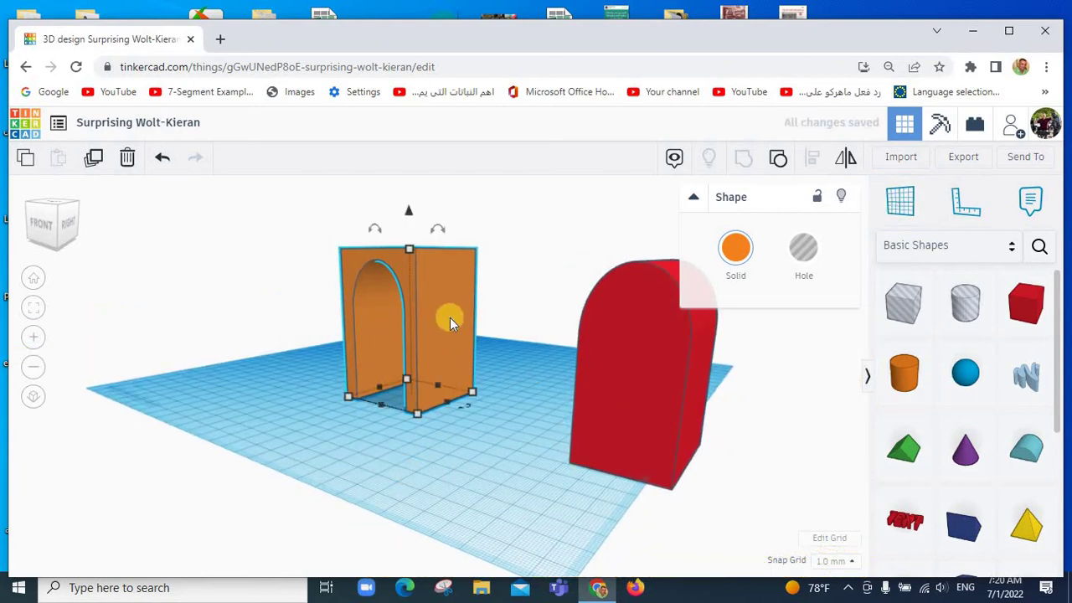
pyautogui.click(636, 377)
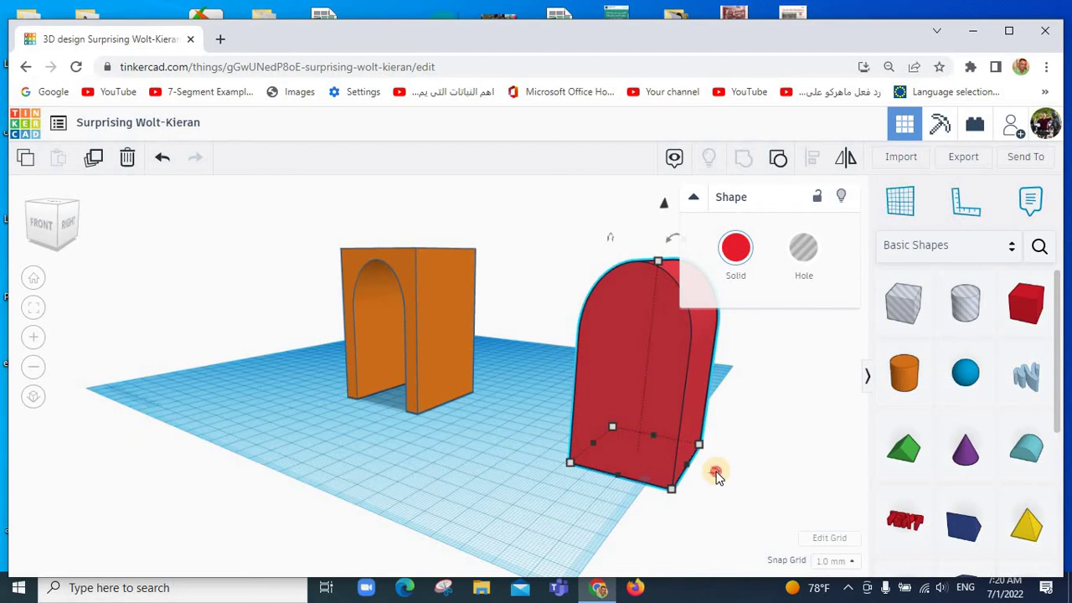
pyautogui.moveTo(716, 475); pyautogui.dragTo(787, 489)
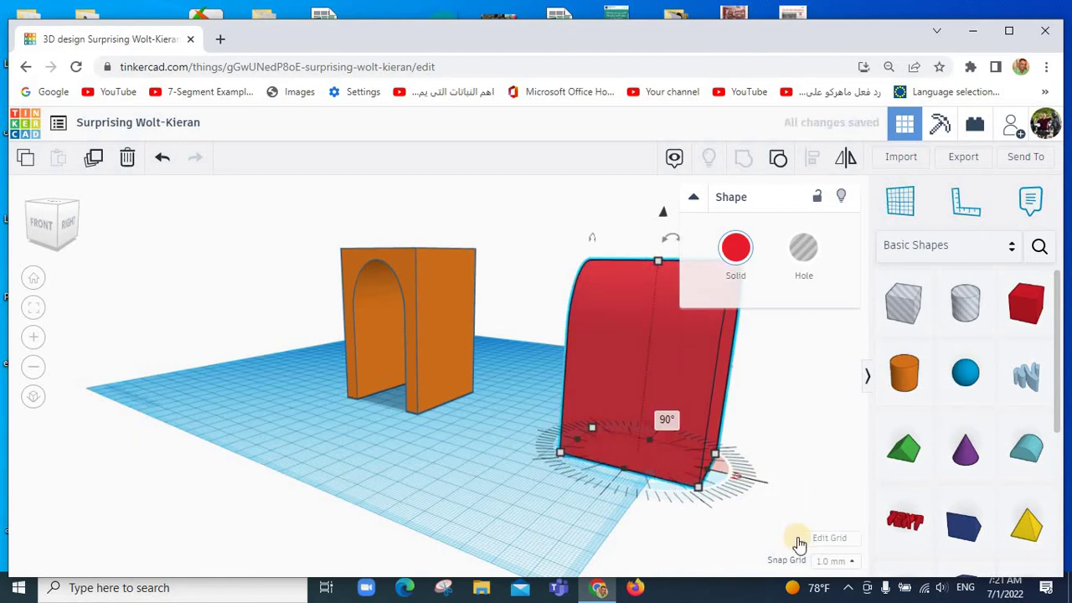
pyautogui.click(796, 455)
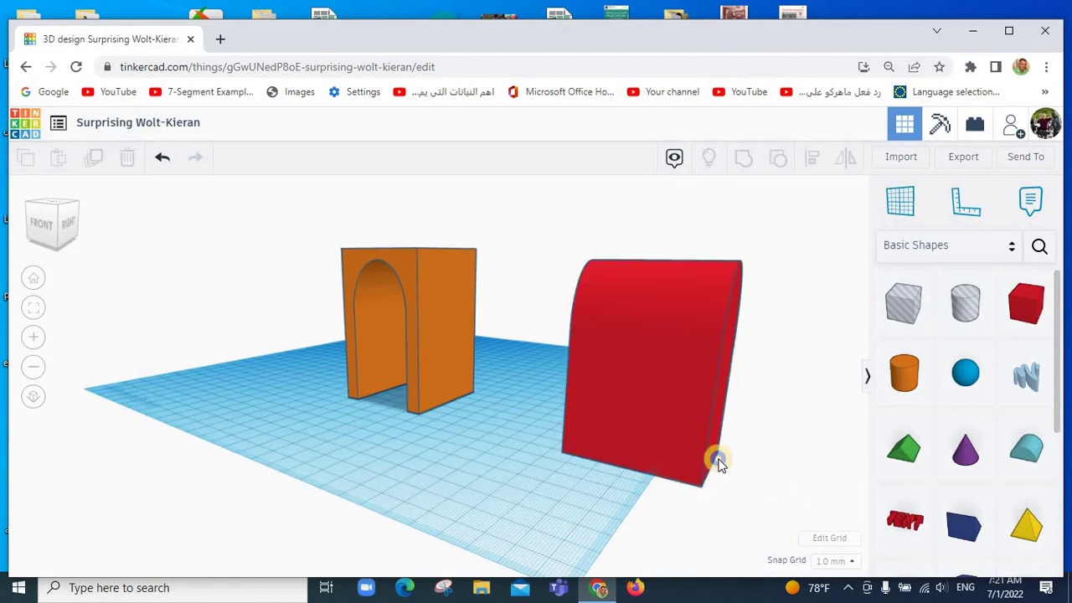
pyautogui.moveTo(713, 460); pyautogui.dragTo(586, 472, button='right')
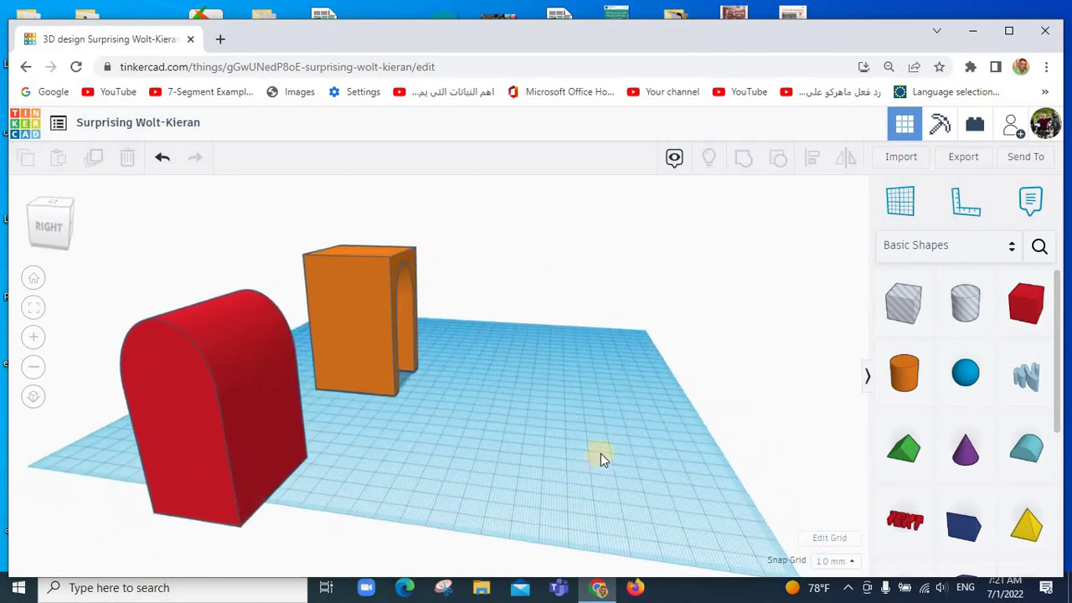
# Step: Undo an accidental widening of the red arch and move it into the orange box
pyautogui.click(194, 477)
pyautogui.moveTo(258, 430)
pyautogui.mouseDown()
pyautogui.moveTo(234, 418)
pyautogui.moveTo(236, 433)
pyautogui.mouseUp()
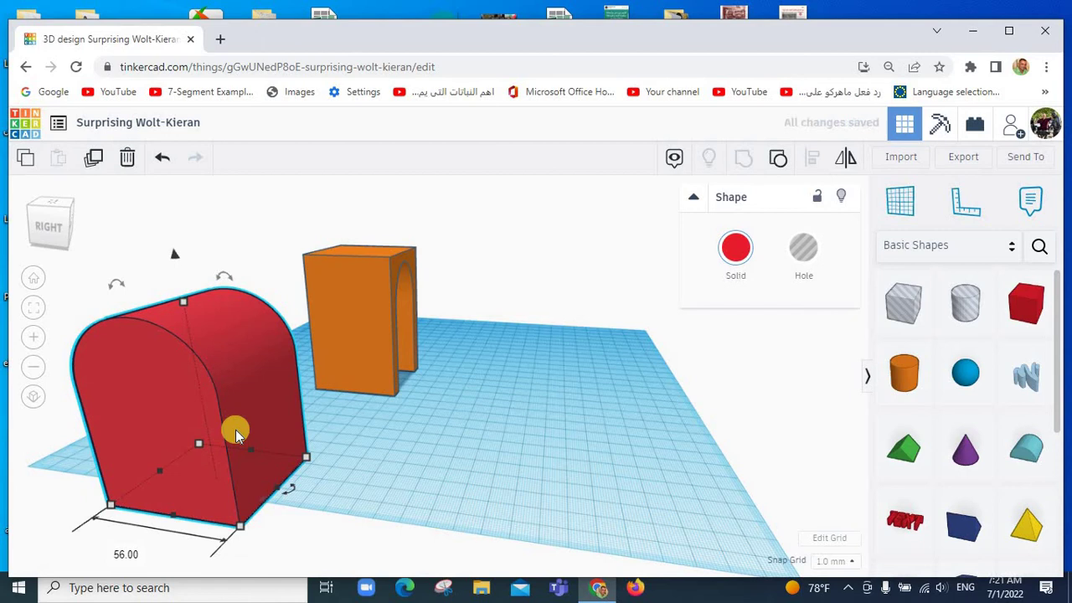
pyautogui.hotkey('ctrl', 'z')
pyautogui.moveTo(322, 355); pyautogui.dragTo(356, 312)
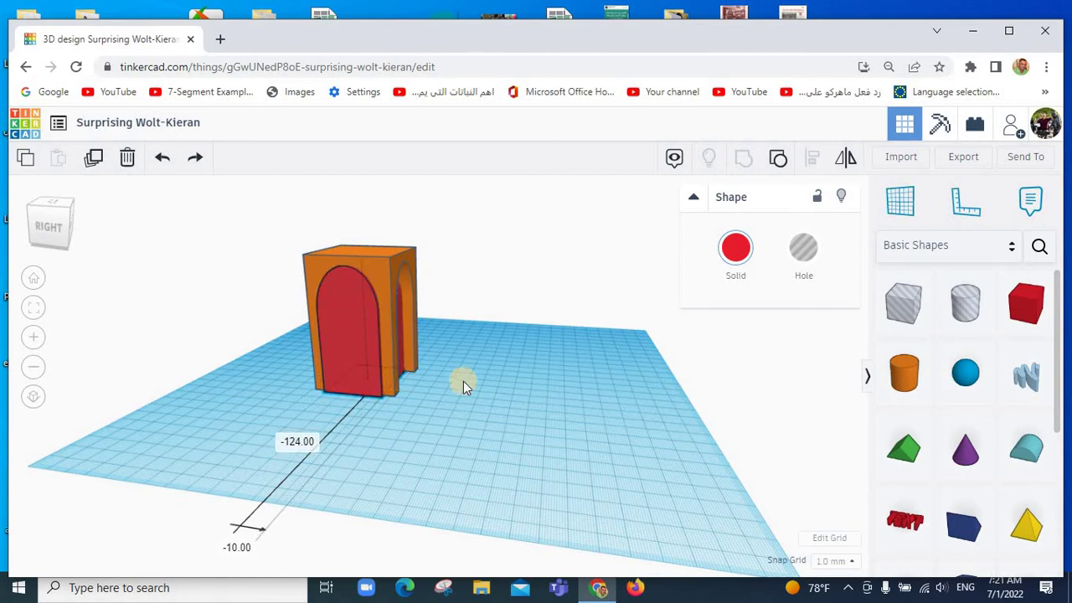
# Step: Select the arch and box together and align them so the arch is centred in the box
pyautogui.click(539, 355)
pyautogui.moveTo(505, 371)
pyautogui.mouseDown(button='right')
pyautogui.moveTo(196, 391)
pyautogui.moveTo(419, 380)
pyautogui.moveTo(364, 300)
pyautogui.mouseUp(button='right')
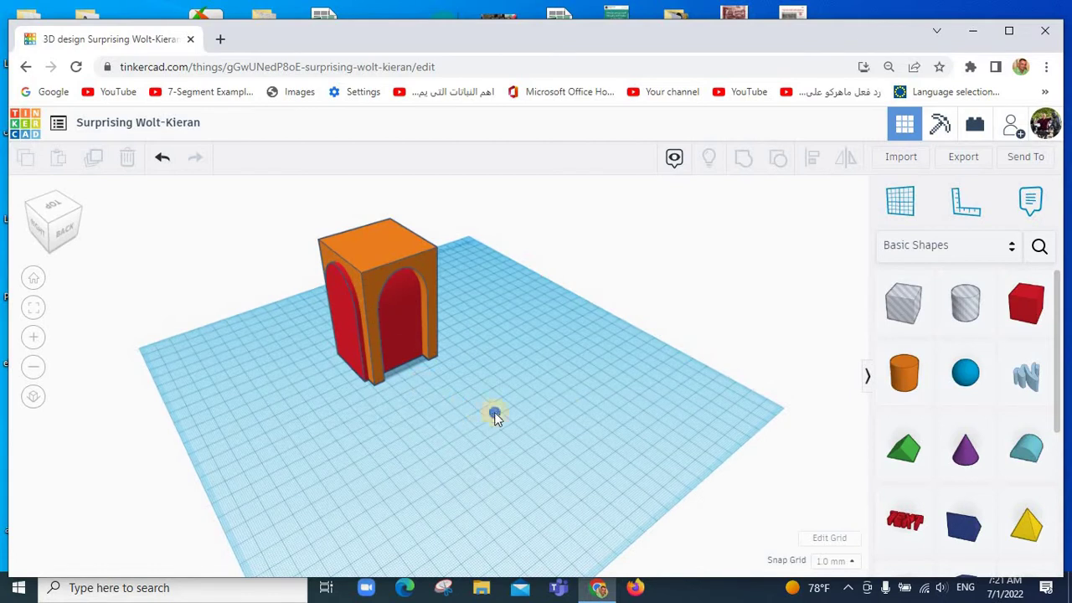
pyautogui.moveTo(569, 413); pyautogui.dragTo(474, 202, button='right')
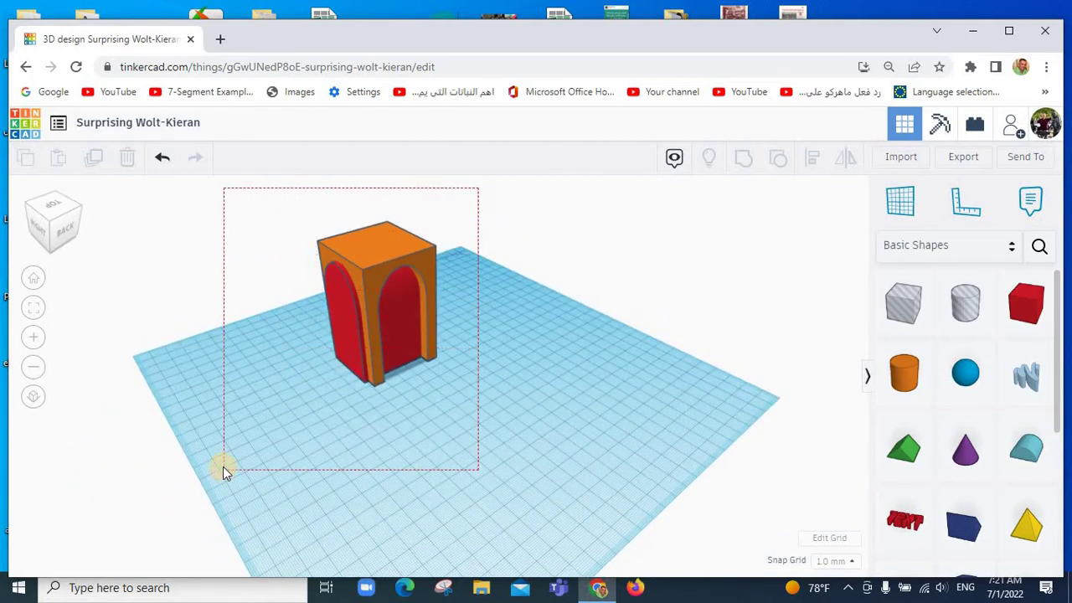
pyautogui.moveTo(225, 464); pyautogui.dragTo(223, 467)
pyautogui.click(811, 161)
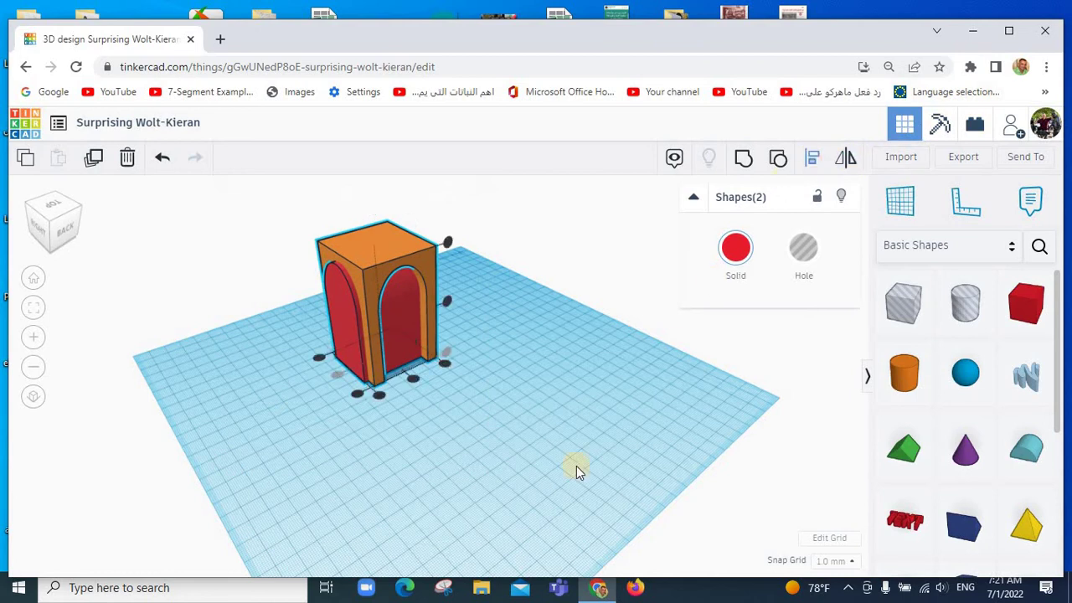
pyautogui.click(382, 399)
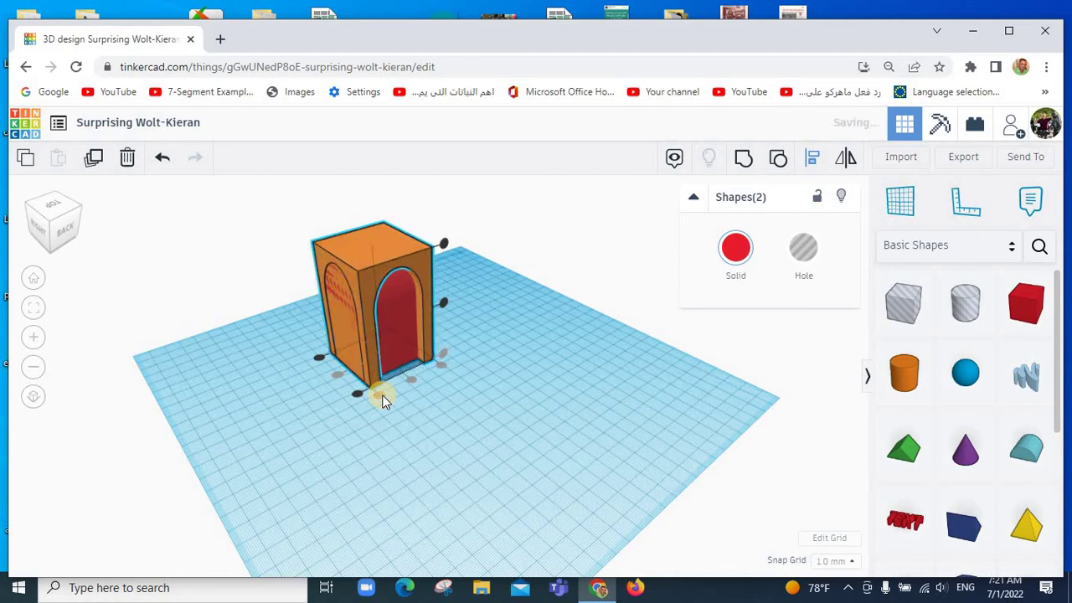
pyautogui.click(325, 387)
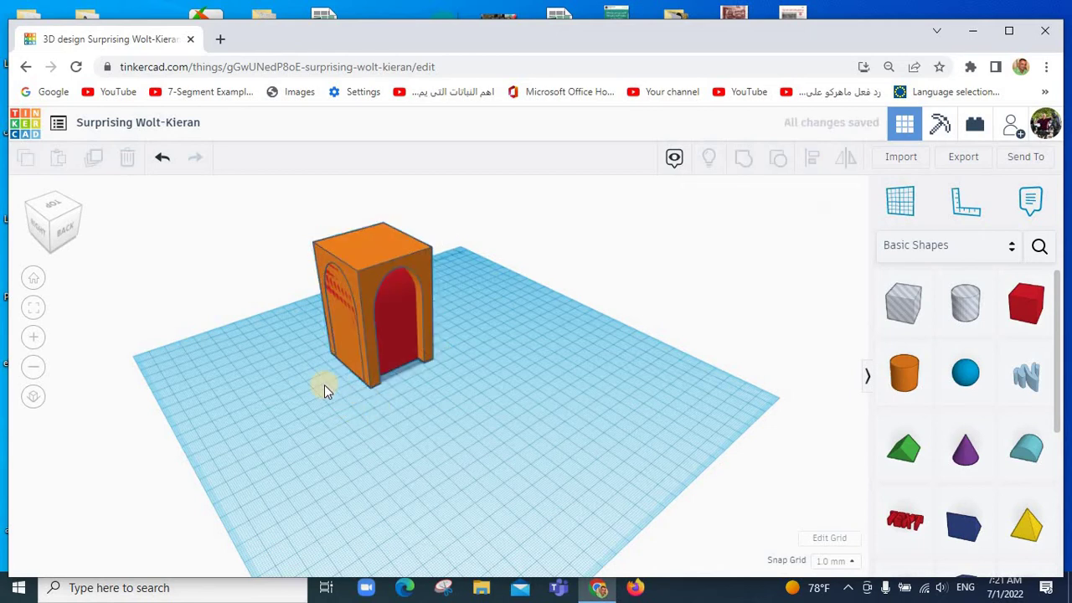
# Step: Make the red arch a hole and group it with the orange box to cut arched openings
pyautogui.moveTo(476, 416); pyautogui.dragTo(222, 400, button='right')
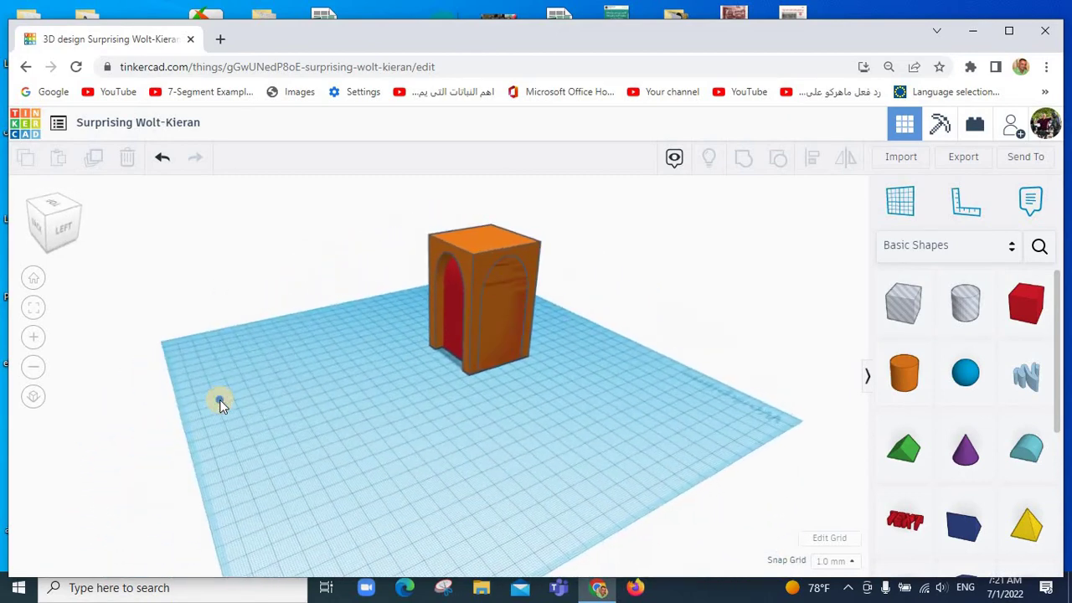
pyautogui.moveTo(311, 389); pyautogui.dragTo(809, 376, button='right')
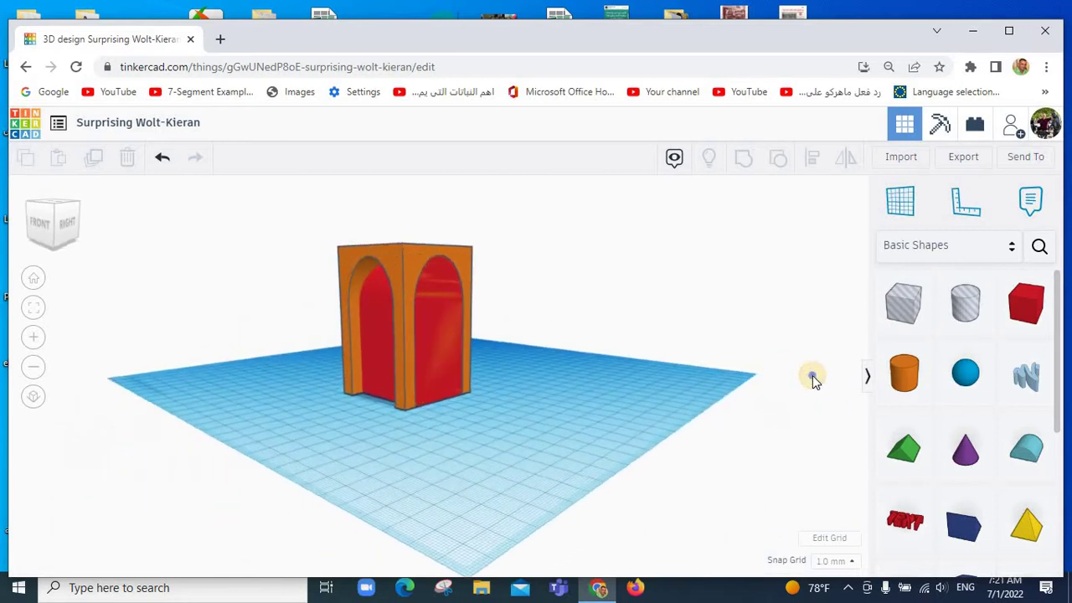
pyautogui.click(443, 329)
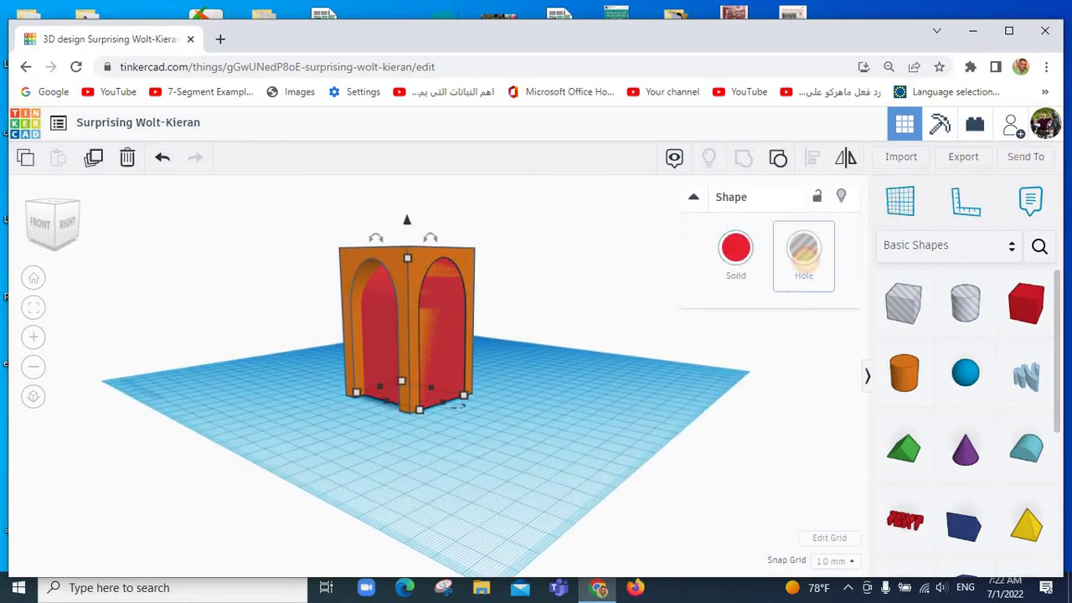
pyautogui.click(804, 247)
pyautogui.click(505, 245)
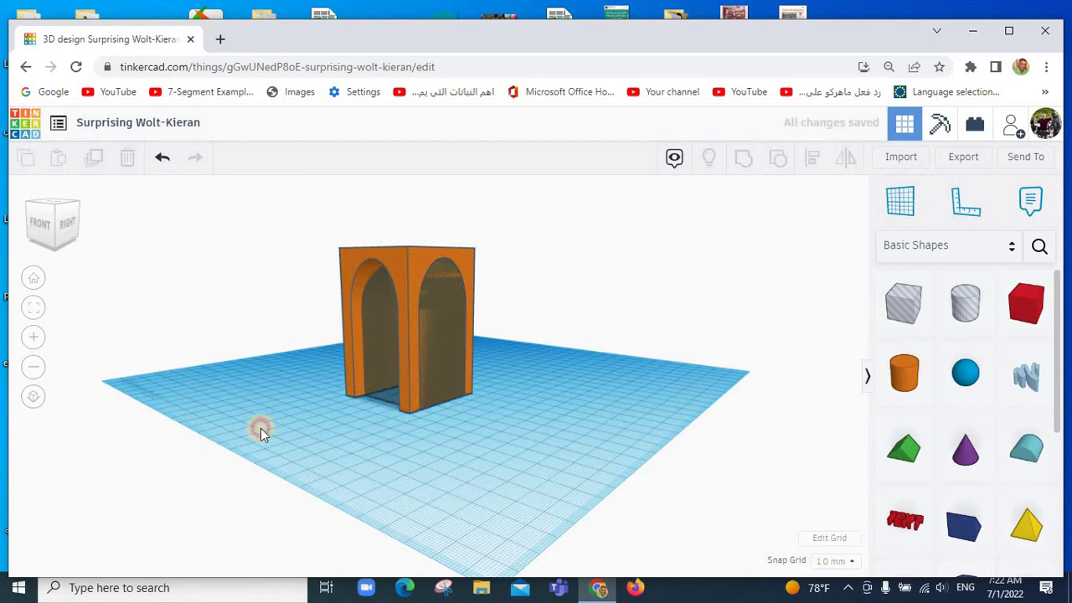
pyautogui.moveTo(260, 430); pyautogui.dragTo(536, 216)
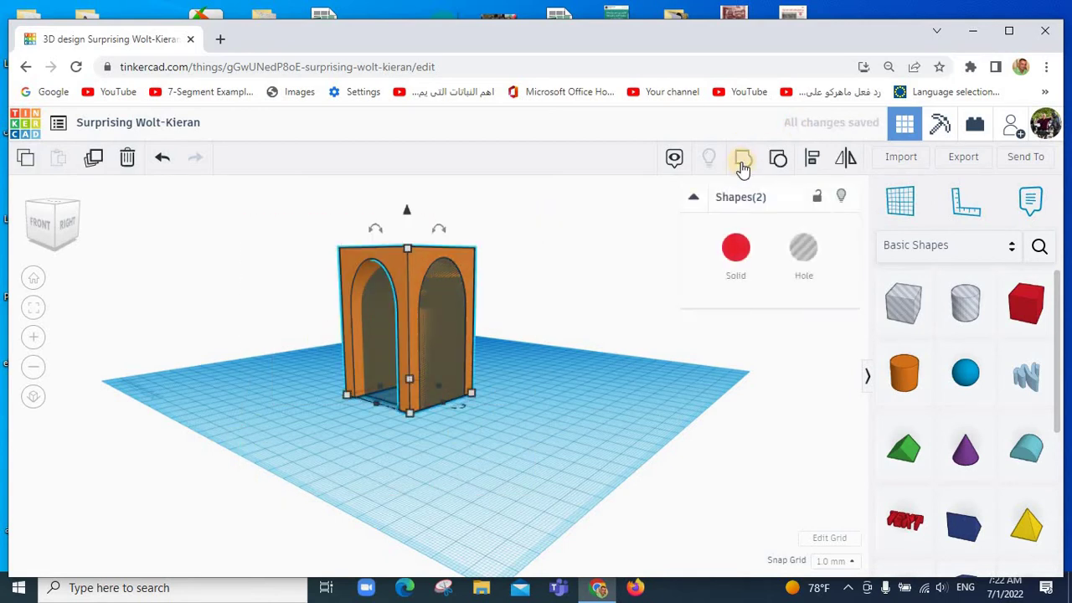
pyautogui.click(742, 160)
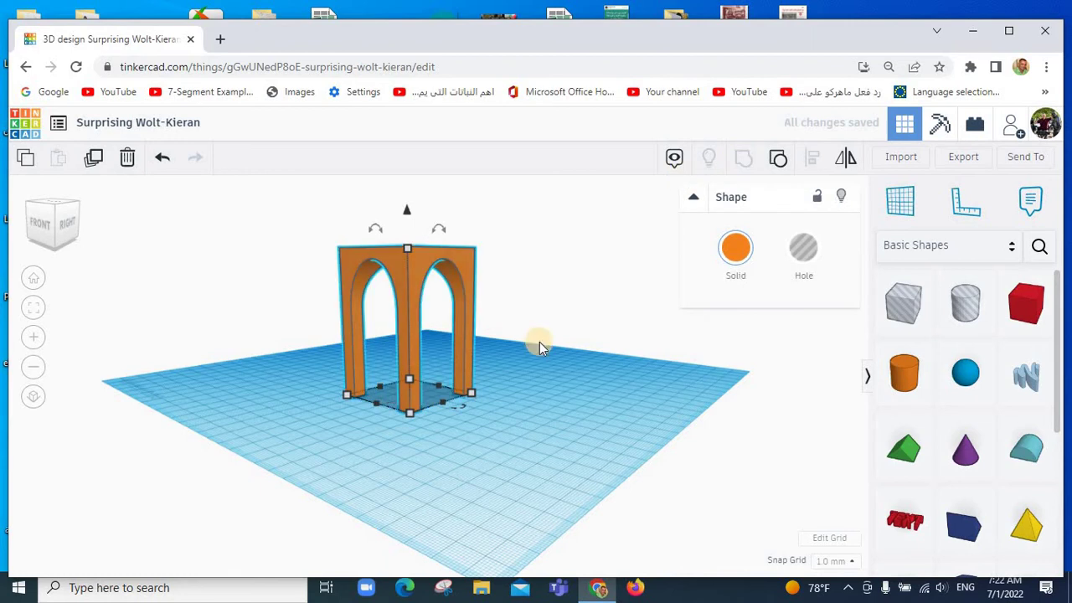
pyautogui.moveTo(525, 348)
pyautogui.mouseDown(button='right')
pyautogui.moveTo(471, 343)
pyautogui.moveTo(448, 323)
pyautogui.moveTo(457, 278)
pyautogui.moveTo(480, 269)
pyautogui.moveTo(595, 285)
pyautogui.moveTo(646, 328)
pyautogui.moveTo(661, 363)
pyautogui.moveTo(543, 410)
pyautogui.moveTo(399, 390)
pyautogui.moveTo(319, 396)
pyautogui.moveTo(510, 368)
pyautogui.moveTo(584, 319)
pyautogui.moveTo(637, 314)
pyautogui.moveTo(675, 344)
pyautogui.moveTo(522, 399)
pyautogui.moveTo(413, 406)
pyautogui.moveTo(117, 268)
pyautogui.mouseUp(button='right')
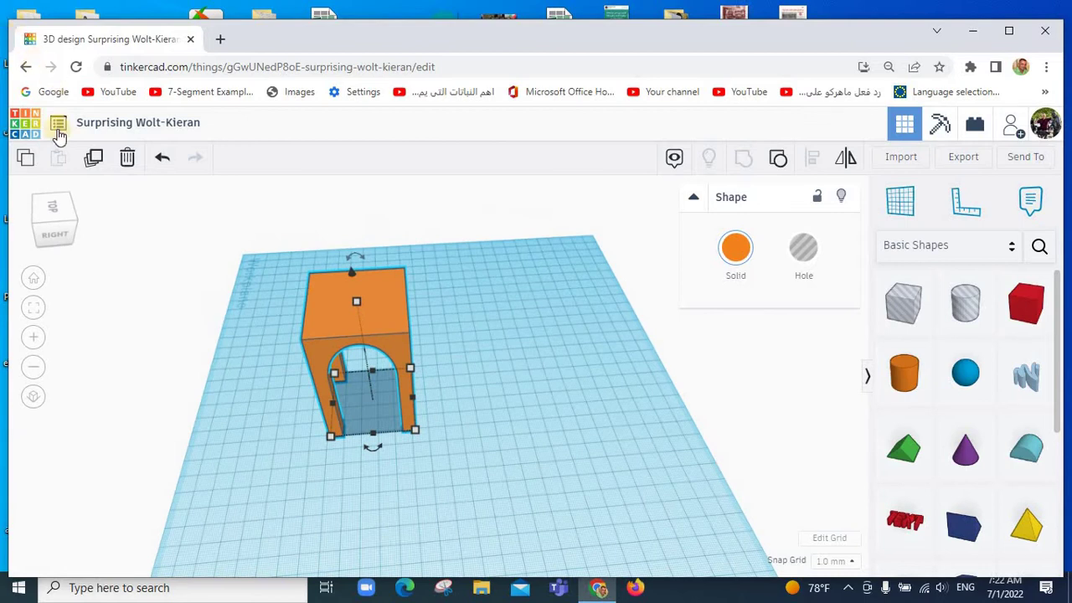
pyautogui.click(35, 200)
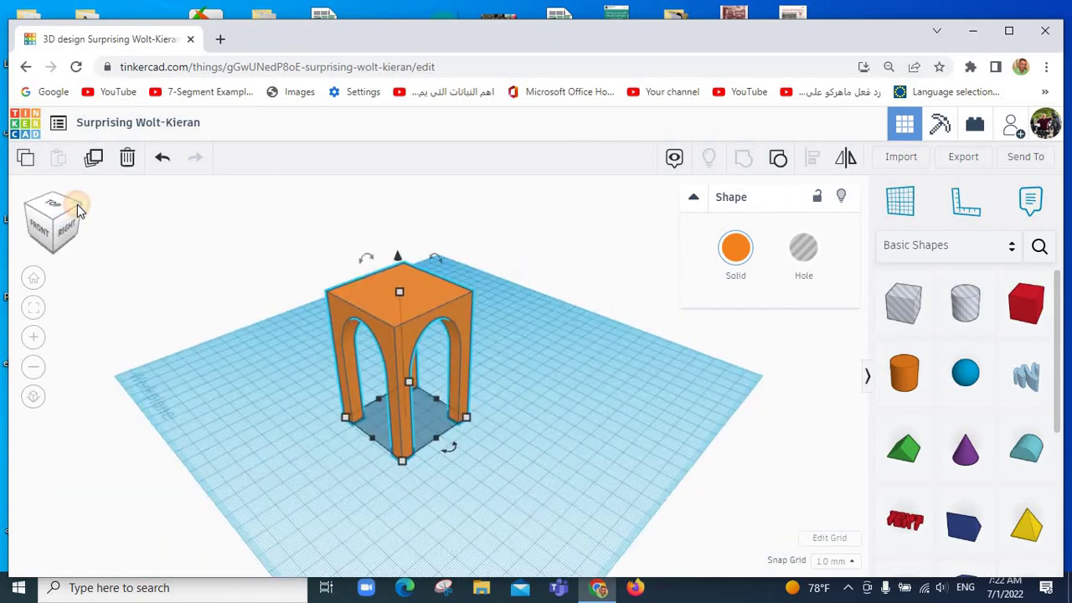
pyautogui.moveTo(71, 203); pyautogui.dragTo(25, 201)
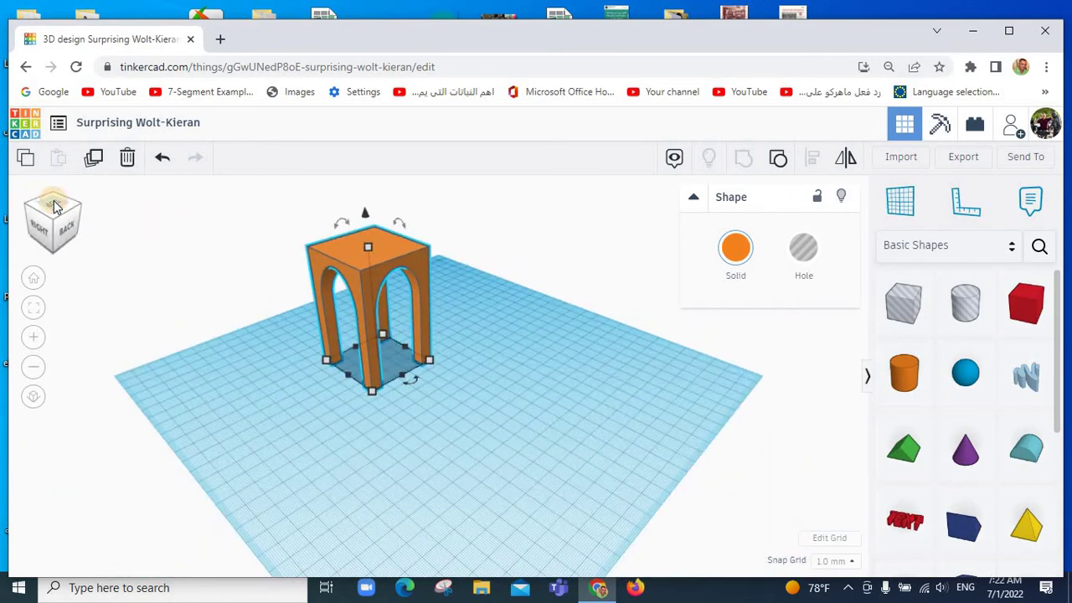
pyautogui.click(54, 202)
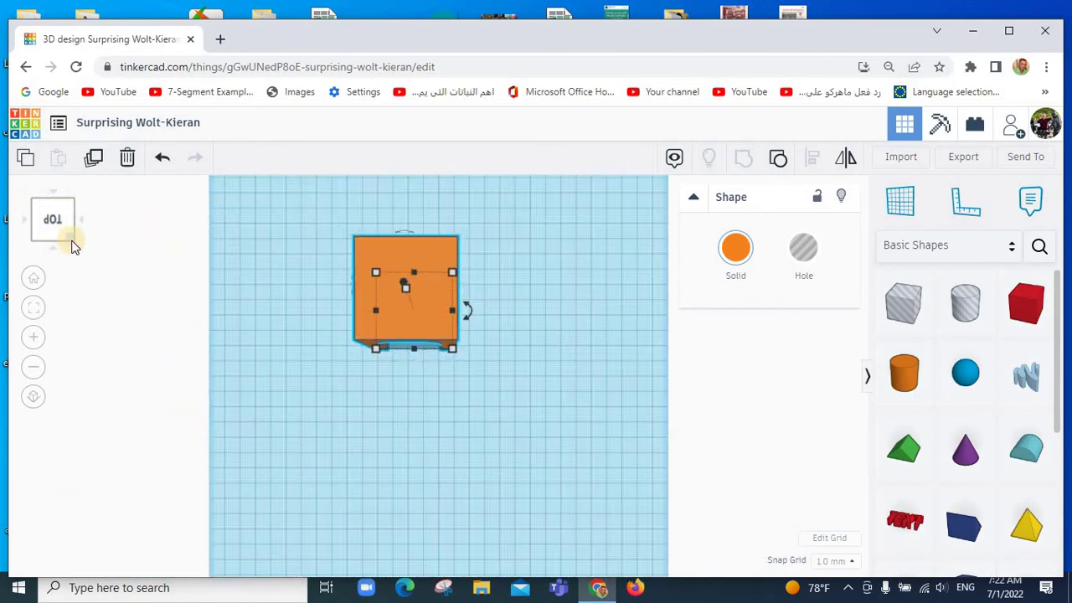
pyautogui.click(72, 243)
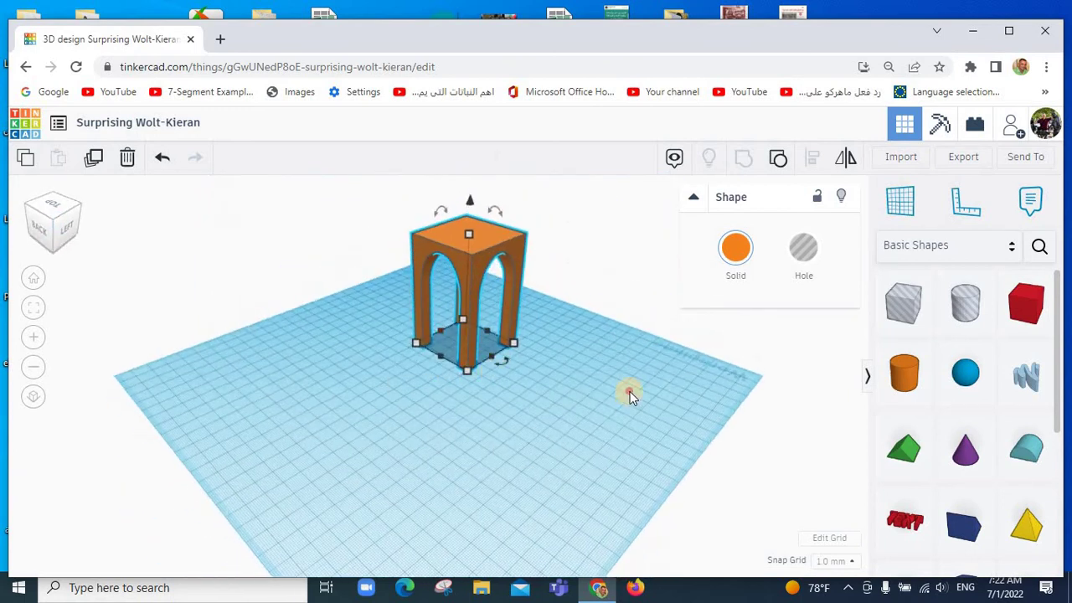
pyautogui.click(608, 384)
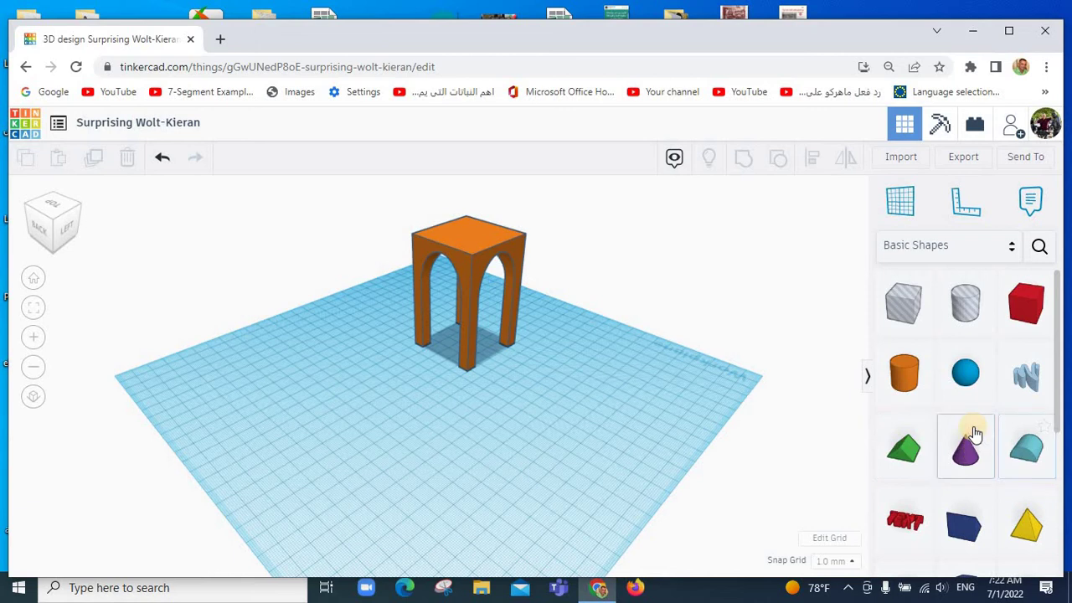
# Step: Set a workplane on the pavilion's top face and place a paraboloid there, deleting a misplaced first one
pyautogui.scroll(-2, 974, 432)
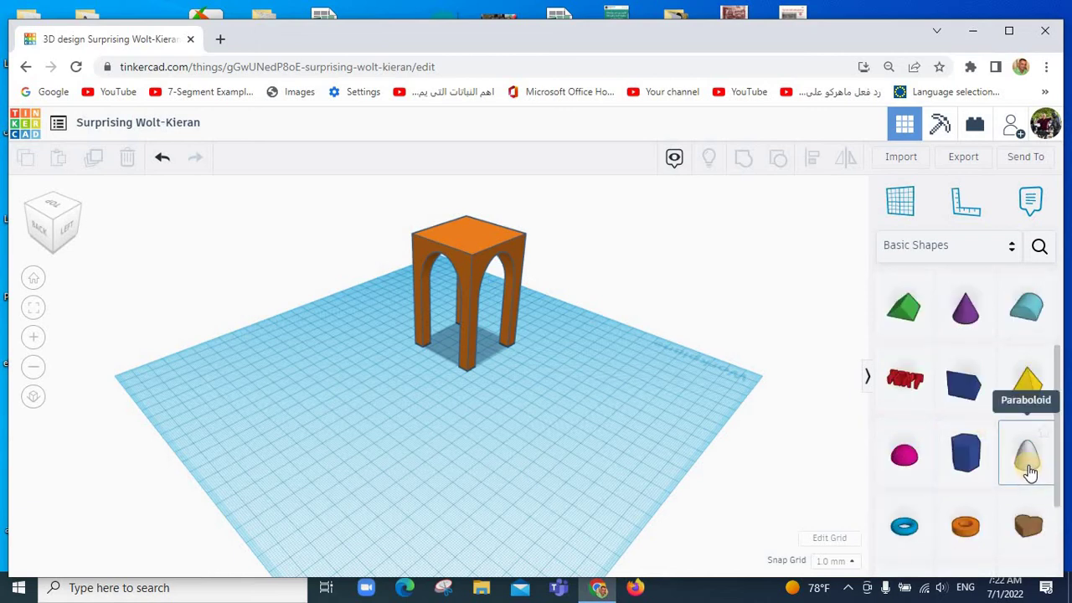
pyautogui.moveTo(1027, 453); pyautogui.dragTo(714, 438)
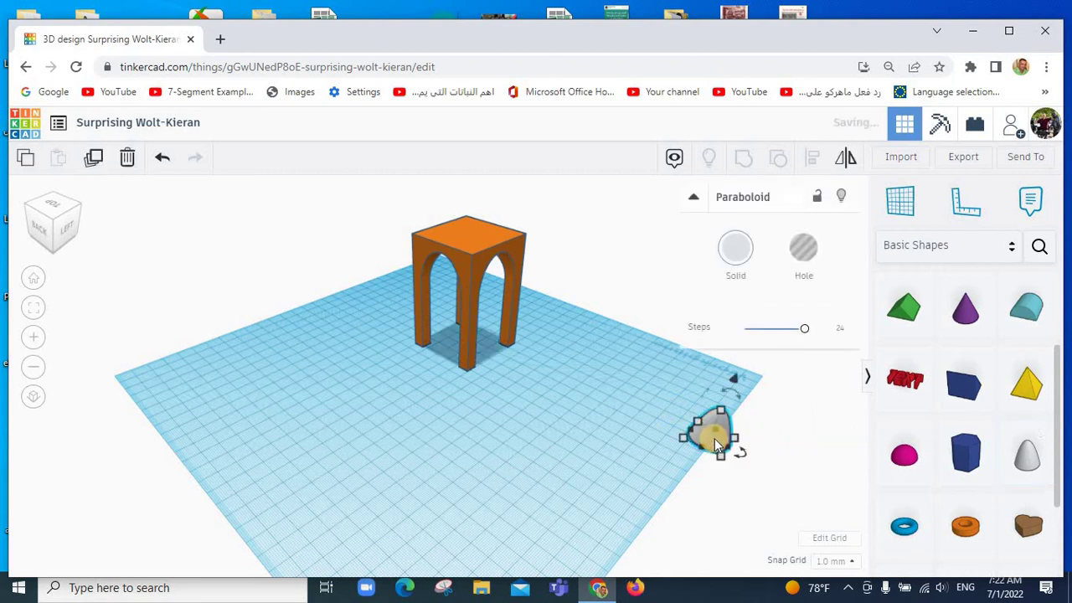
pyautogui.press('Delete')
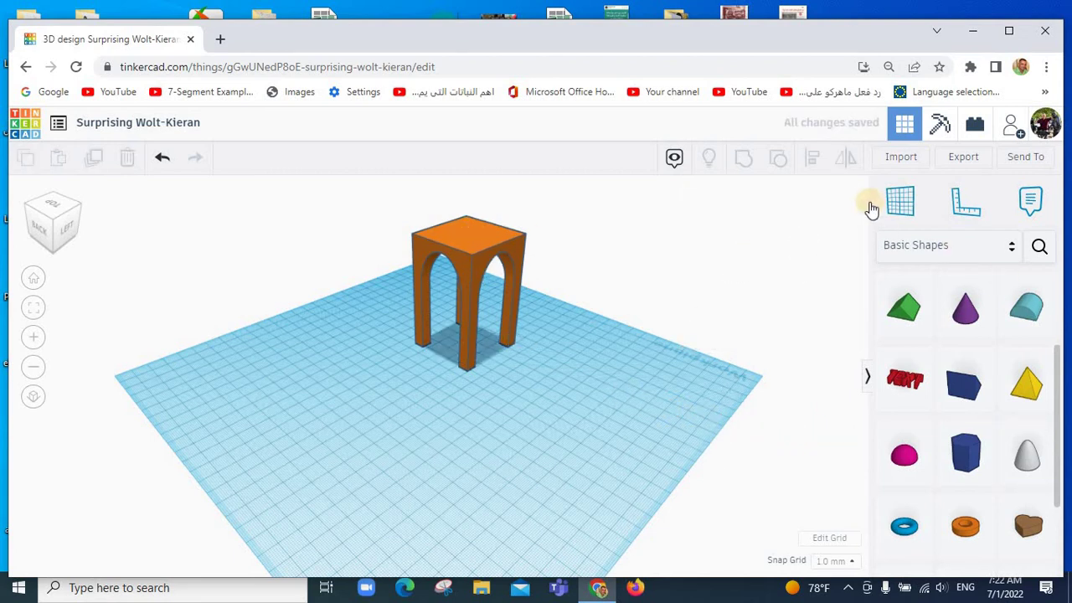
pyautogui.click(901, 205)
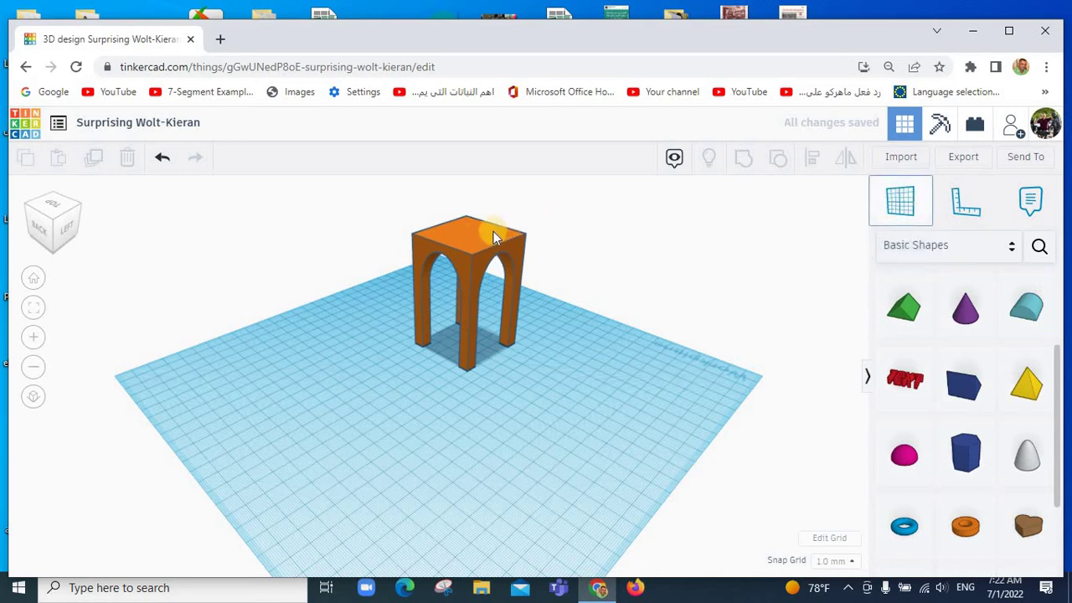
pyautogui.click(444, 240)
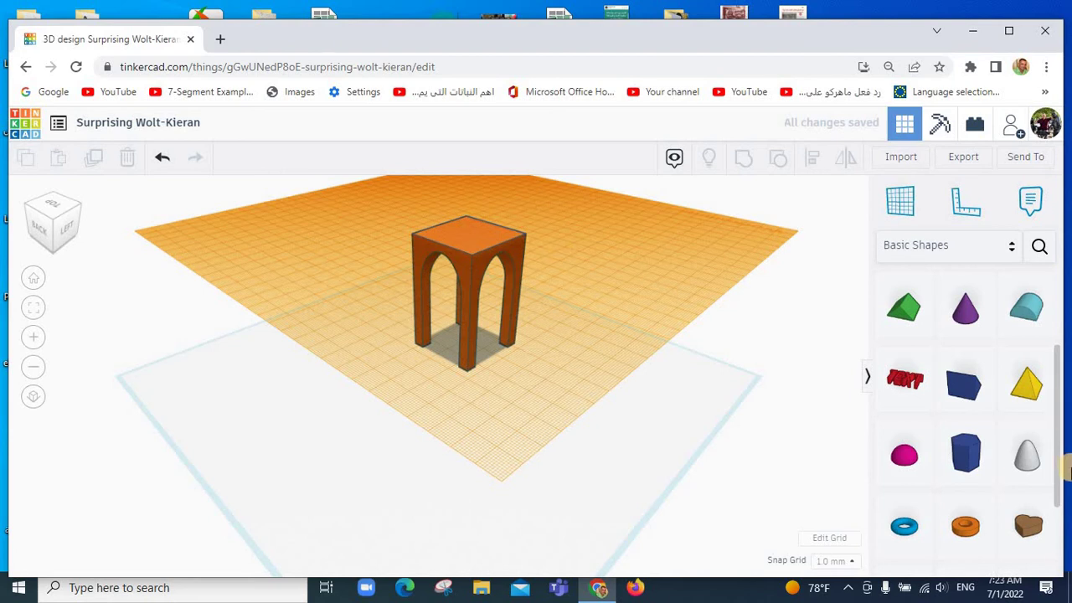
pyautogui.moveTo(1037, 475); pyautogui.dragTo(472, 242)
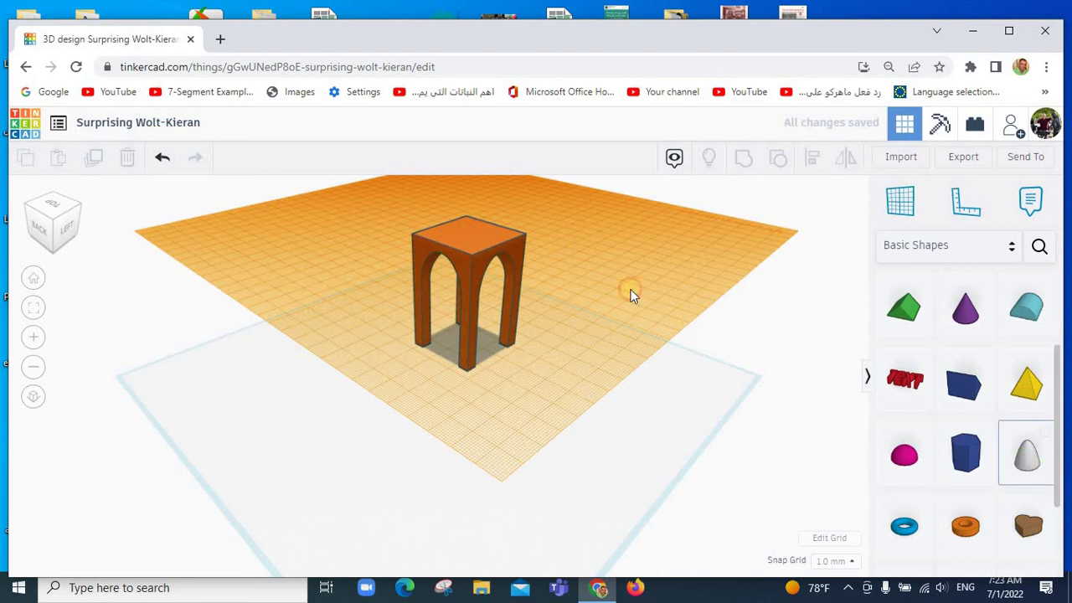
pyautogui.click(472, 241)
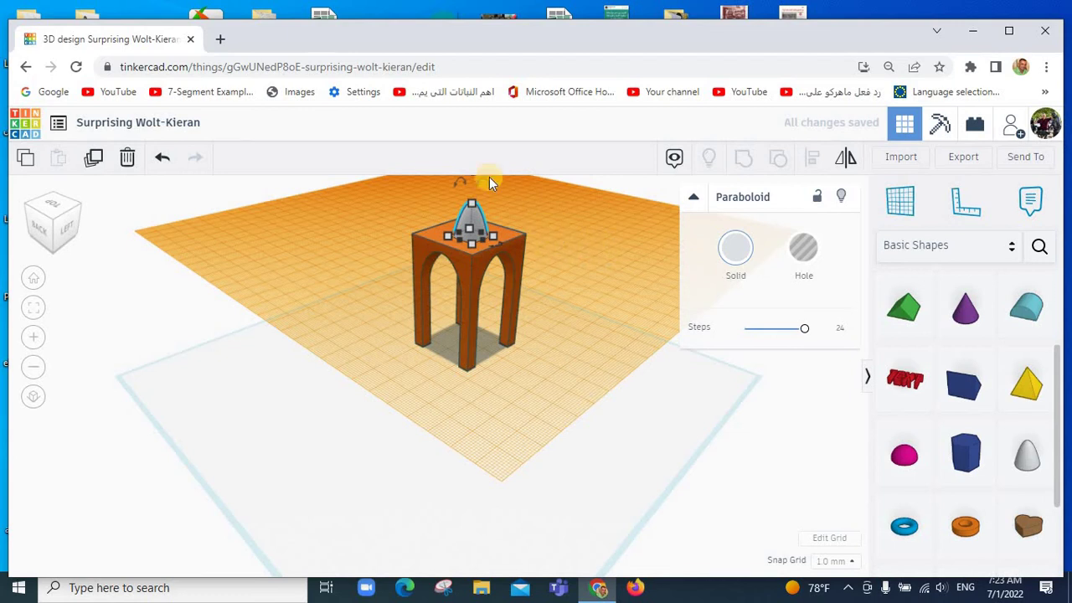
# Step: Resize the paraboloid to 50 mm length and 50 mm width
pyautogui.moveTo(489, 177)
pyautogui.mouseDown(button='right')
pyautogui.moveTo(518, 197)
pyautogui.moveTo(503, 209)
pyautogui.mouseUp(button='right')
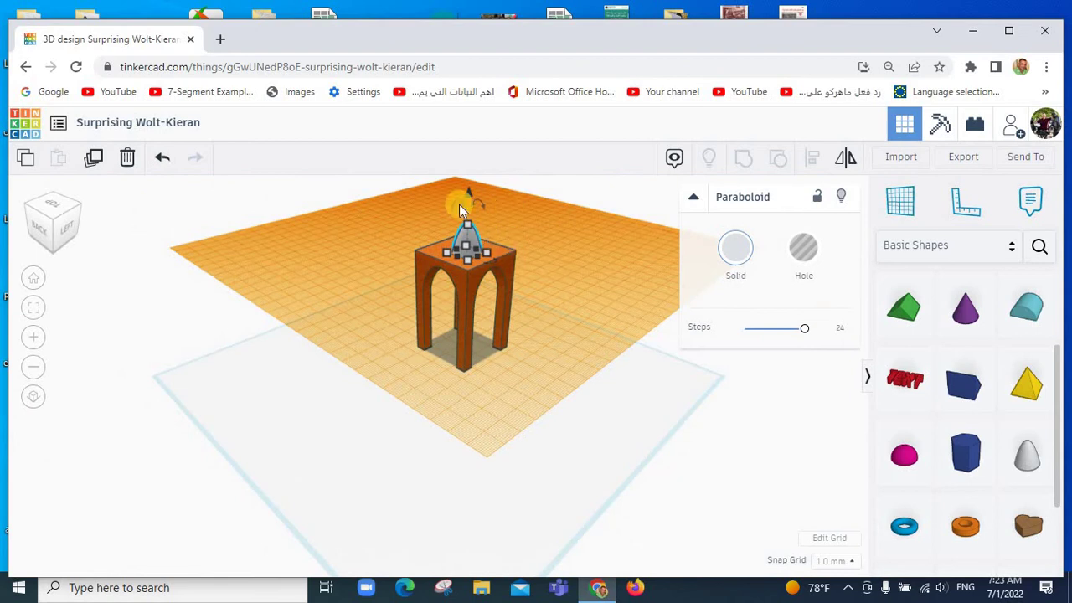
pyautogui.scroll(2, 428, 197)
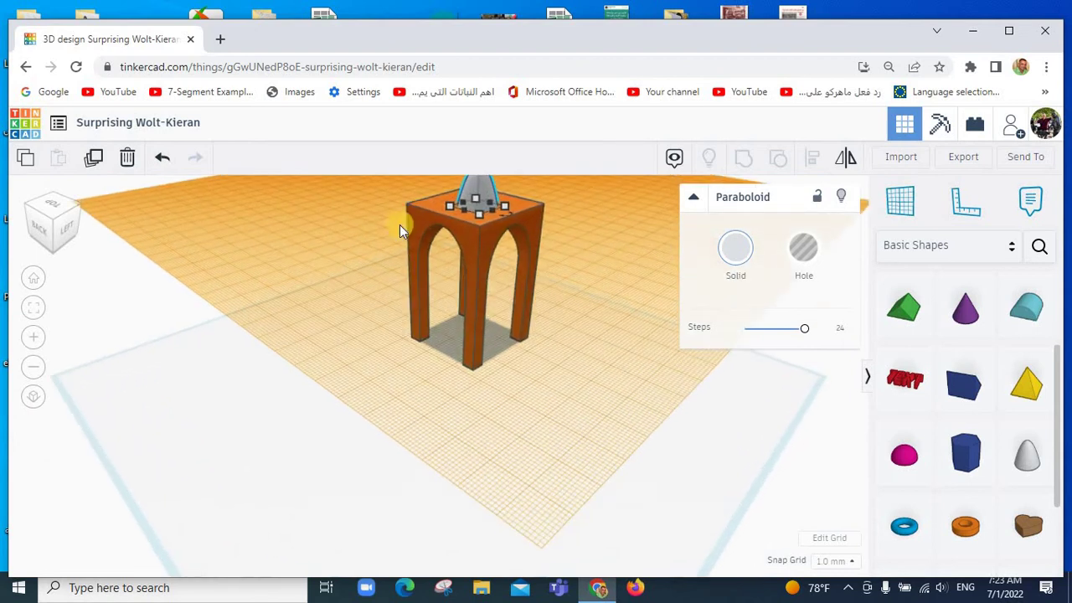
pyautogui.moveTo(383, 212)
pyautogui.mouseDown(button='right')
pyautogui.moveTo(327, 289)
pyautogui.moveTo(496, 243)
pyautogui.mouseUp(button='right')
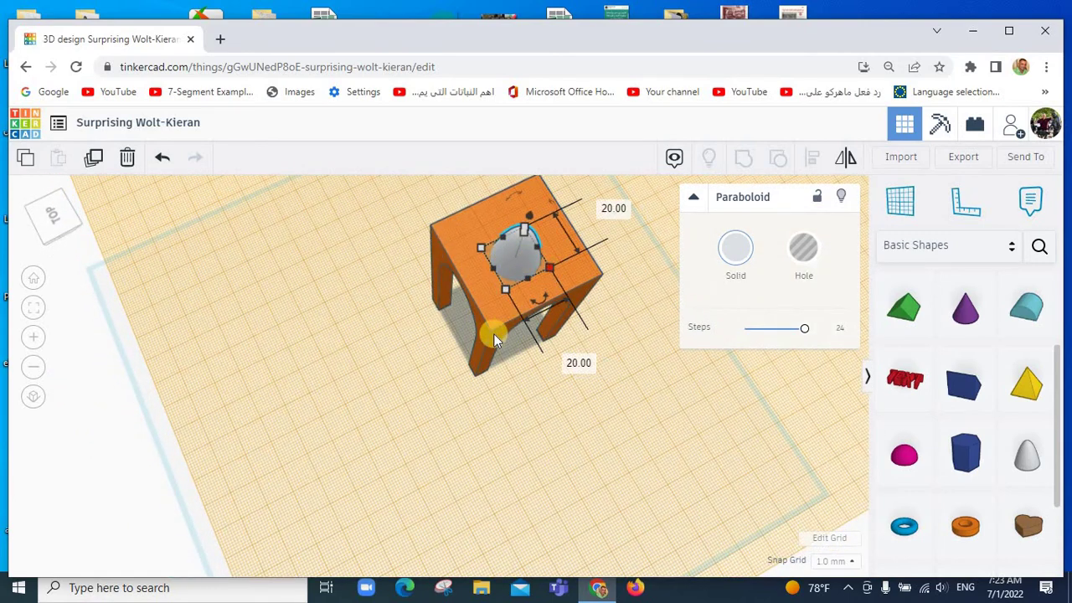
pyautogui.moveTo(549, 268)
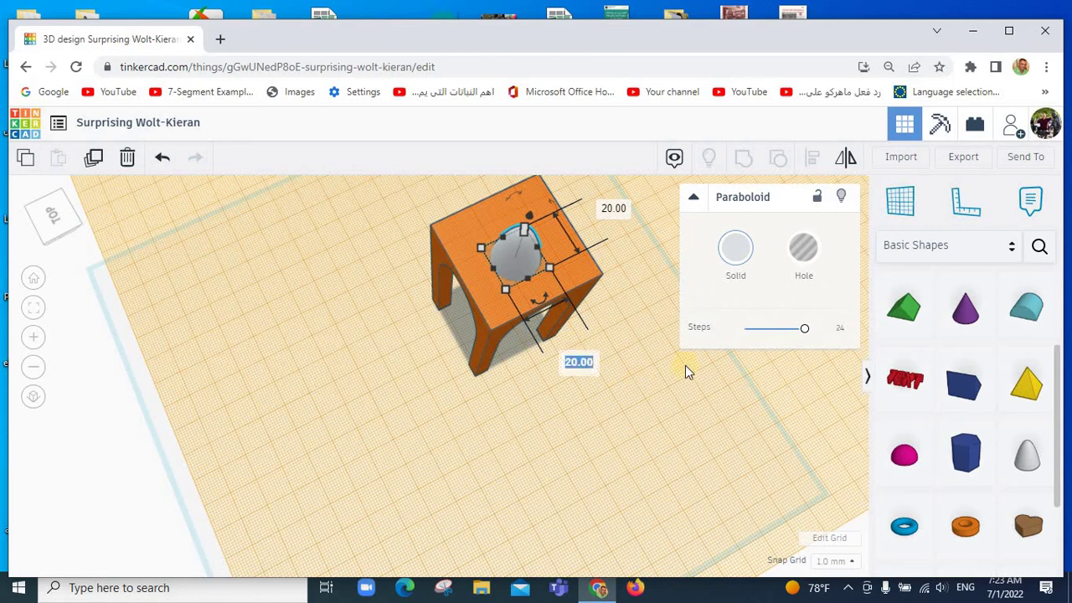
pyautogui.write('50')
pyautogui.press('Return')
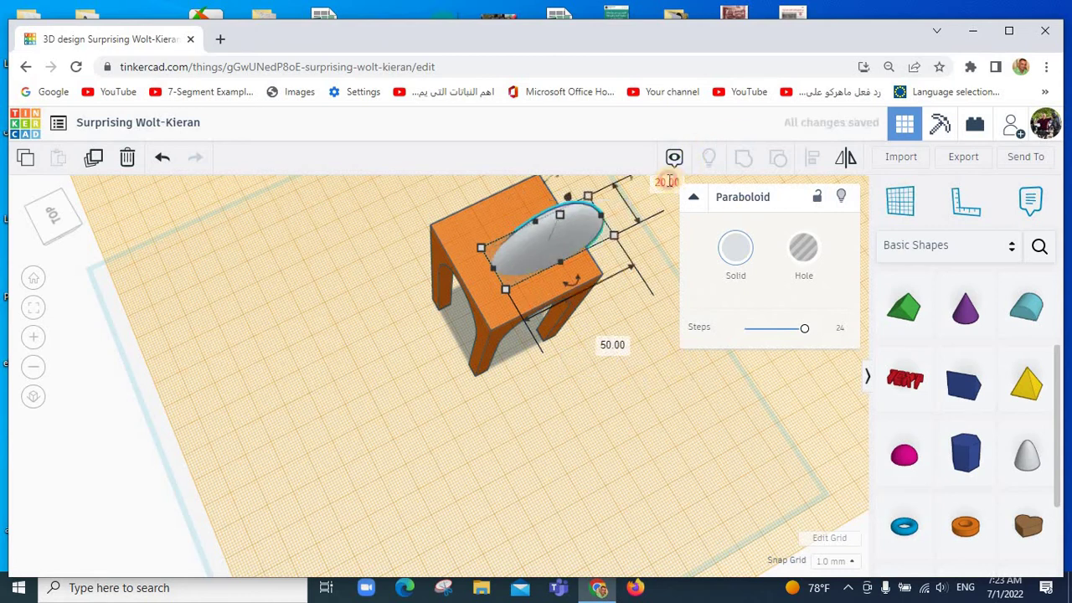
pyautogui.click(667, 182)
pyautogui.write('50')
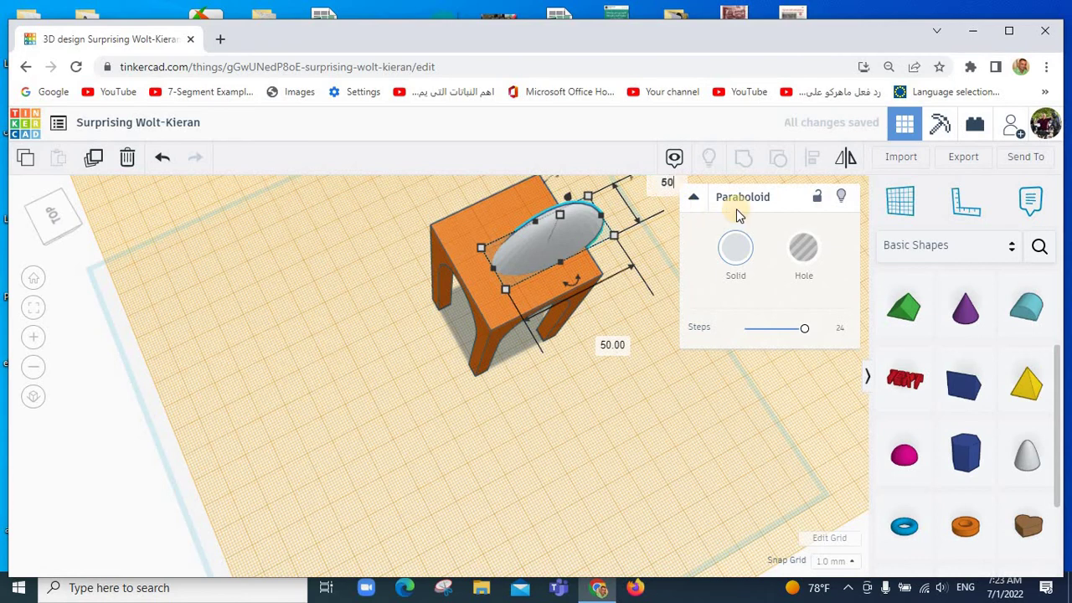
pyautogui.press('Return')
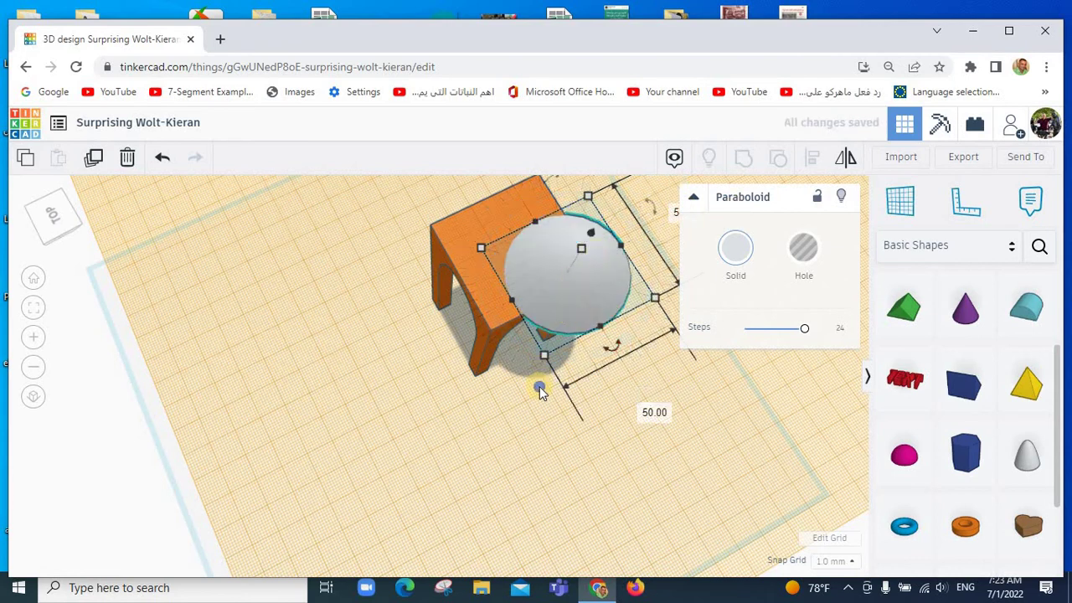
# Step: Set the paraboloid's height to 25 mm, after first trying 30 mm
pyautogui.moveTo(543, 362)
pyautogui.mouseDown(button='right')
pyautogui.moveTo(530, 351)
pyautogui.moveTo(574, 194)
pyautogui.mouseUp(button='right')
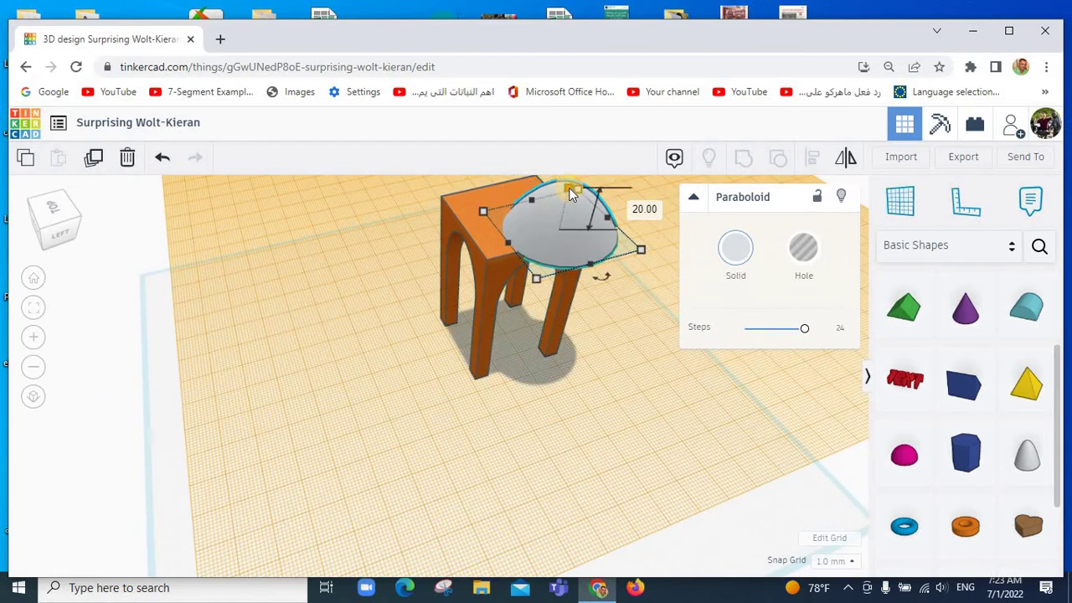
pyautogui.click(646, 210)
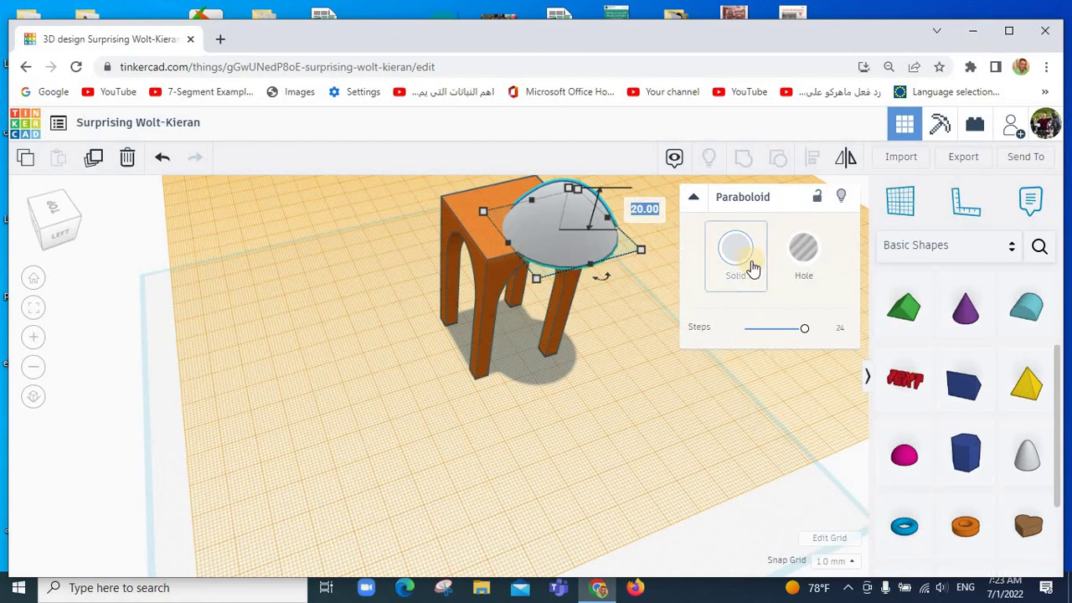
pyautogui.write('30')
pyautogui.press('Return')
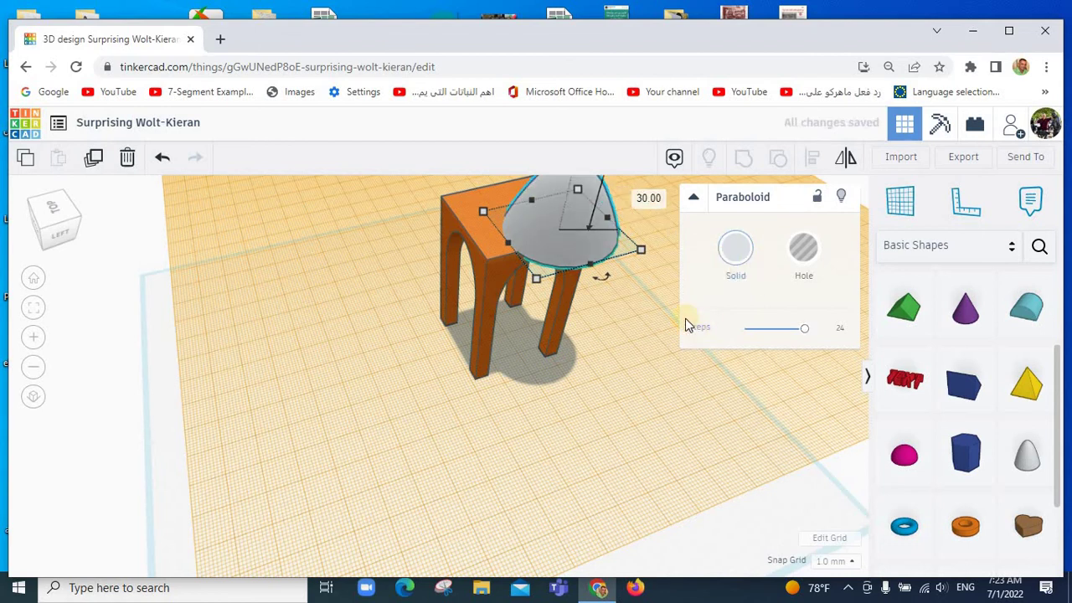
pyautogui.click(641, 197)
pyautogui.write('25')
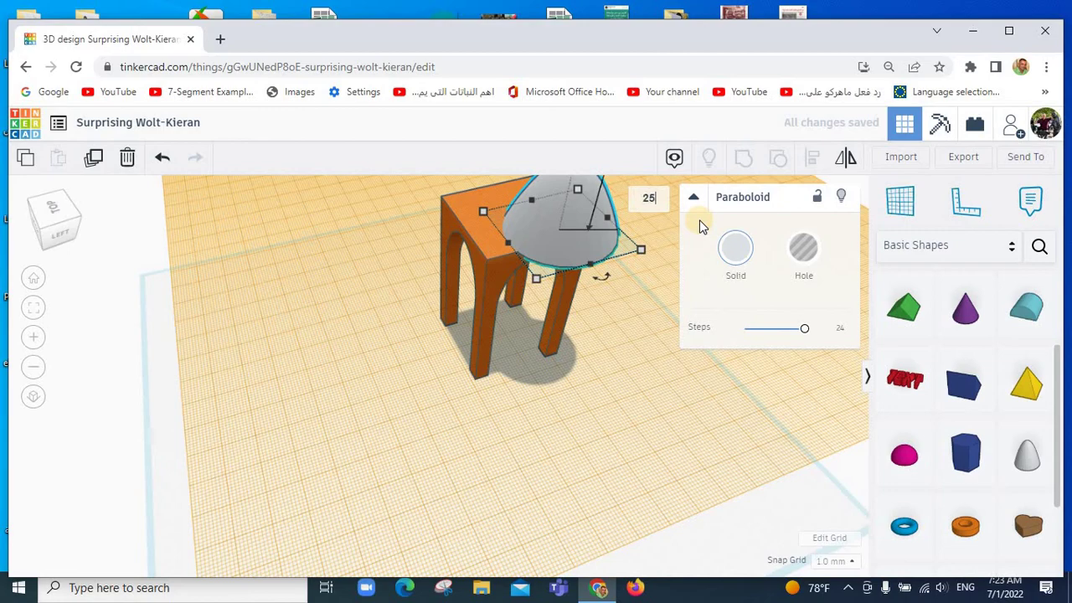
pyautogui.press('Return')
pyautogui.click(590, 341)
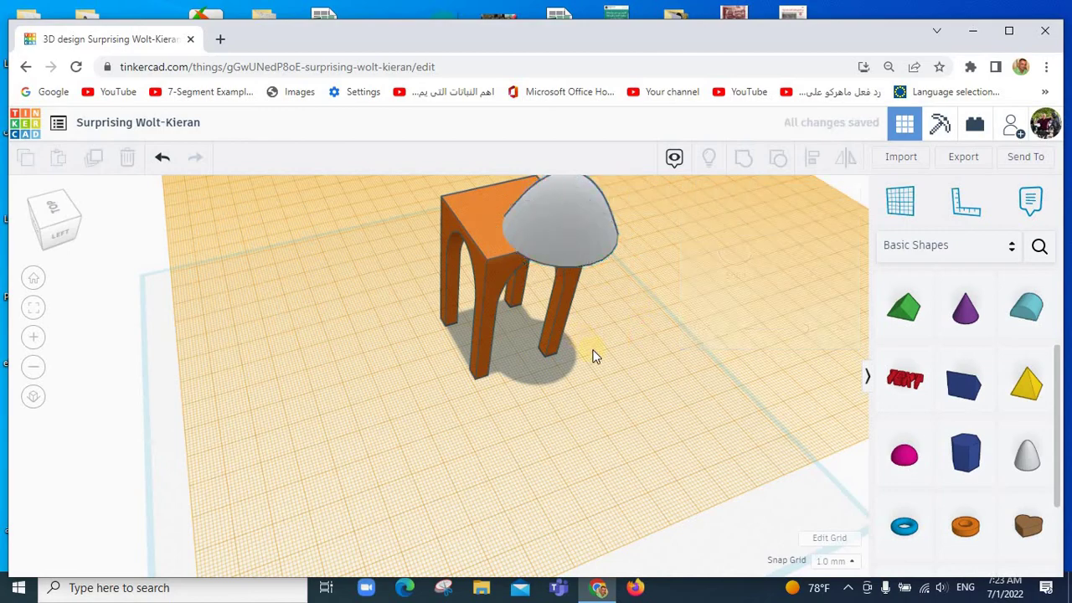
pyautogui.moveTo(384, 405)
pyautogui.mouseDown(button='right')
pyautogui.moveTo(603, 455)
pyautogui.moveTo(770, 364)
pyautogui.moveTo(751, 383)
pyautogui.moveTo(725, 352)
pyautogui.moveTo(516, 258)
pyautogui.mouseUp(button='right')
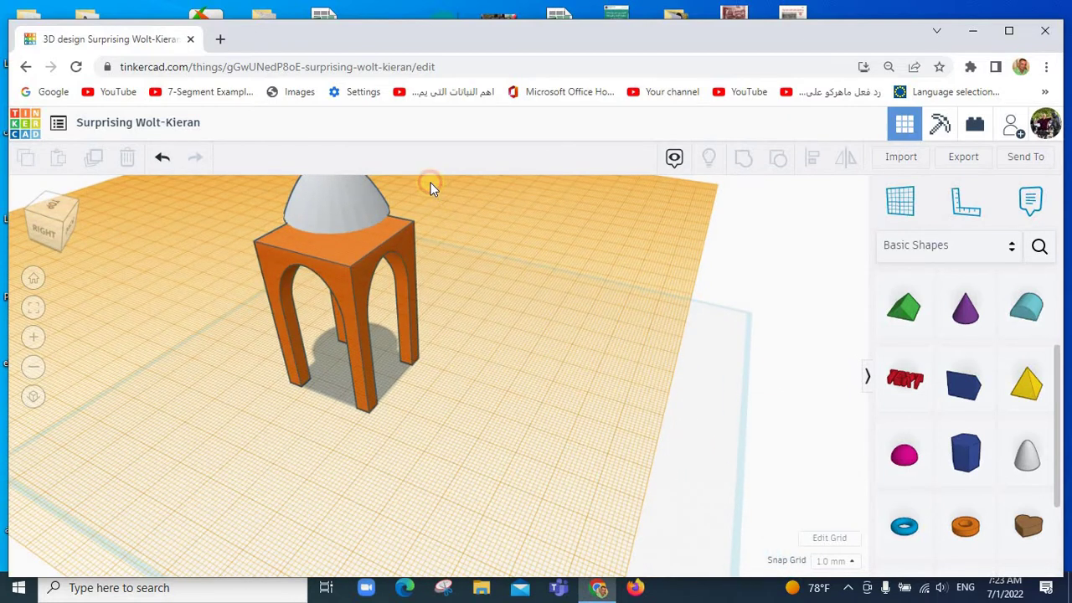
# Step: Select the dome and arched base and centre them on each other along both horizontal axes
pyautogui.moveTo(430, 183); pyautogui.dragTo(179, 342)
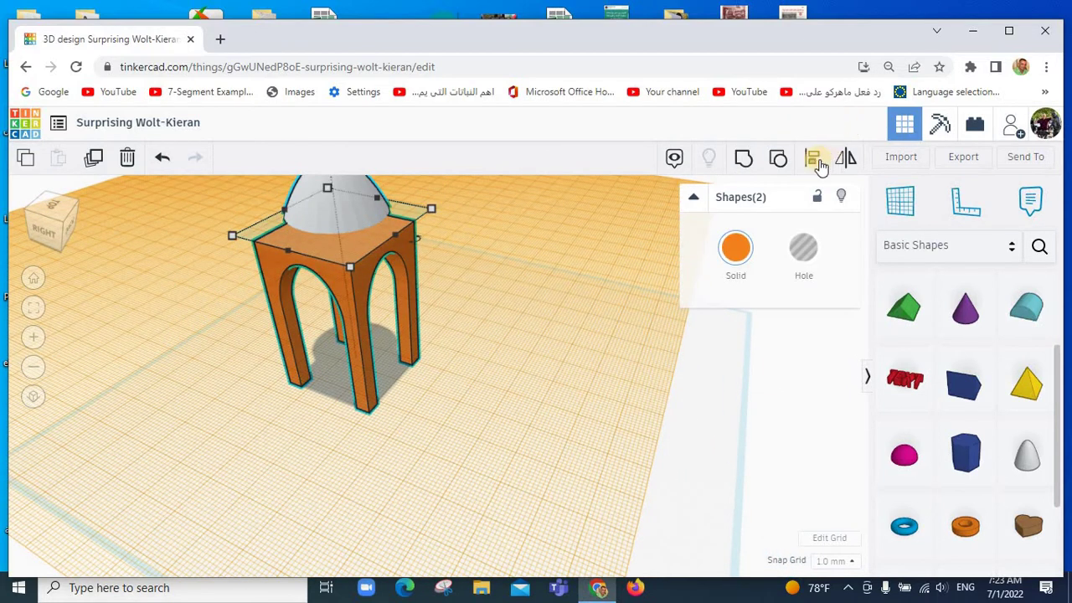
pyautogui.click(814, 159)
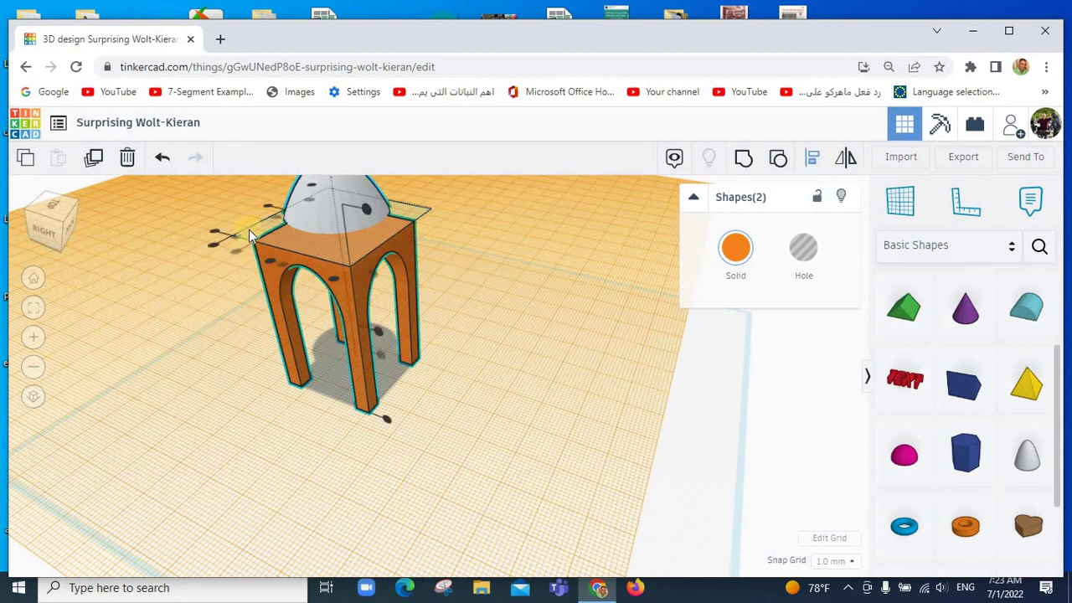
pyautogui.click(216, 231)
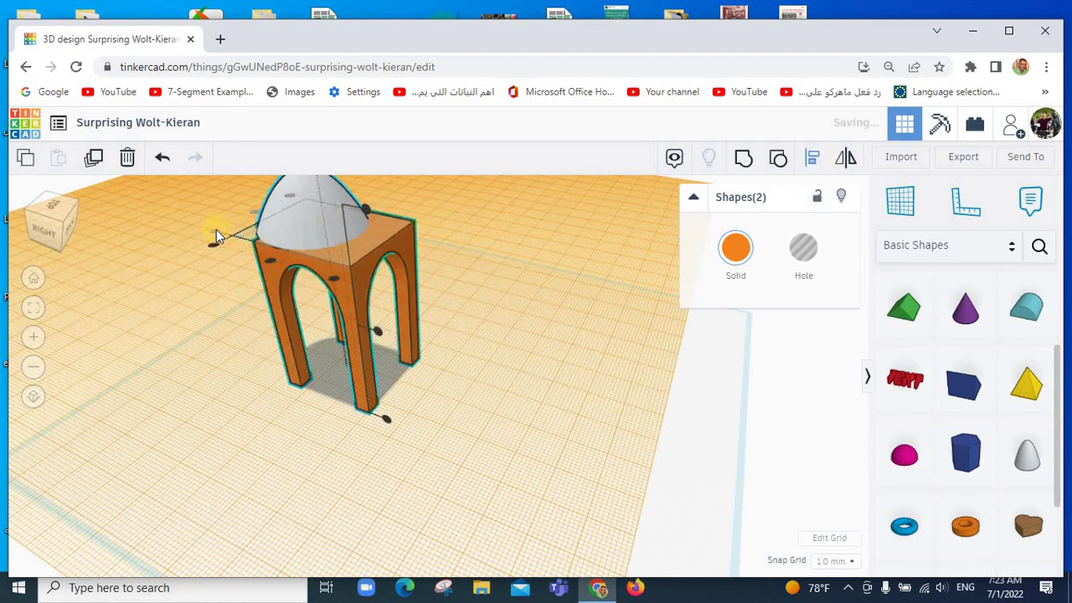
pyautogui.click(269, 260)
pyautogui.click(498, 322)
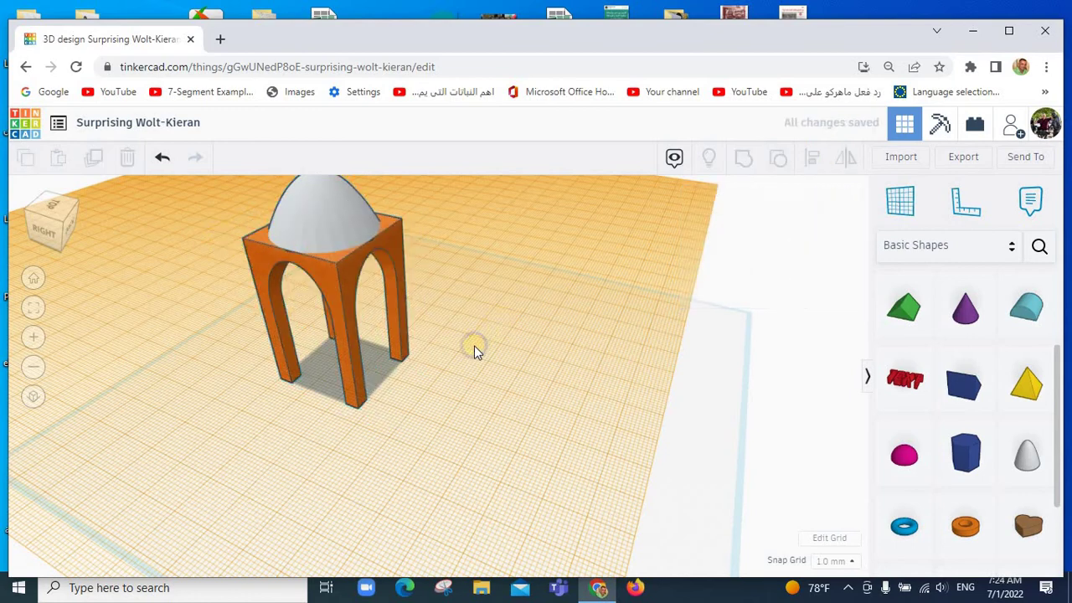
pyautogui.moveTo(475, 347)
pyautogui.mouseDown(button='right')
pyautogui.moveTo(393, 367)
pyautogui.moveTo(318, 217)
pyautogui.mouseUp(button='right')
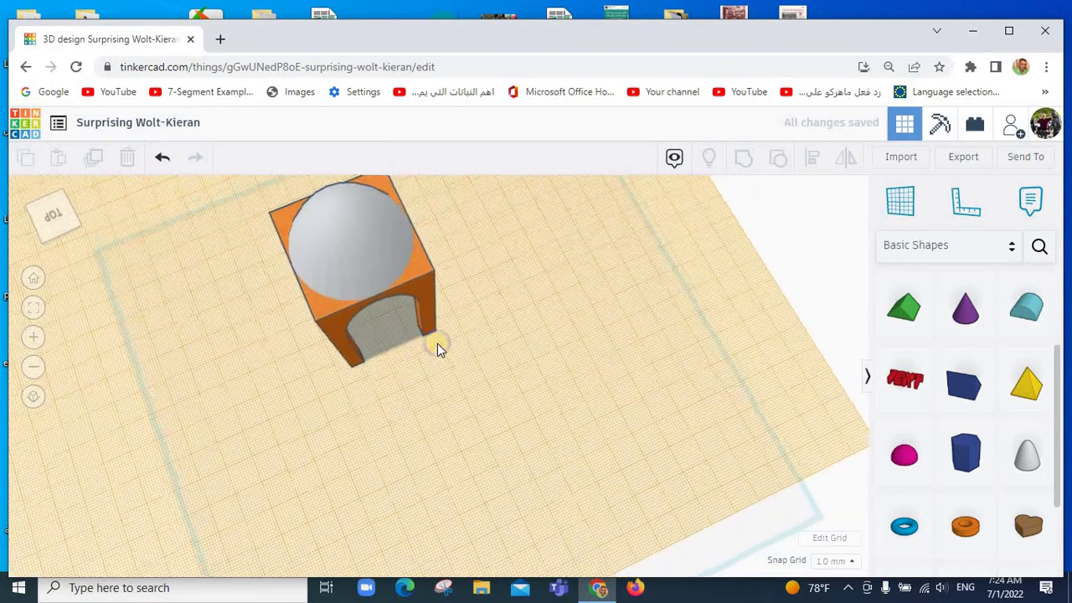
# Step: Colour the paraboloid dome solid green
pyautogui.click(318, 216)
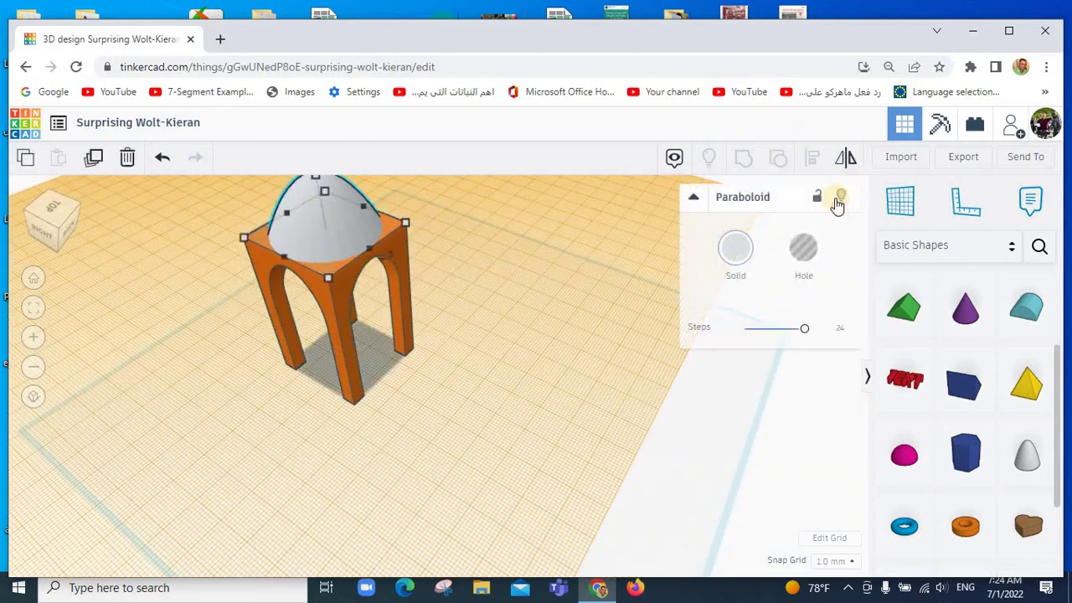
pyautogui.click(746, 256)
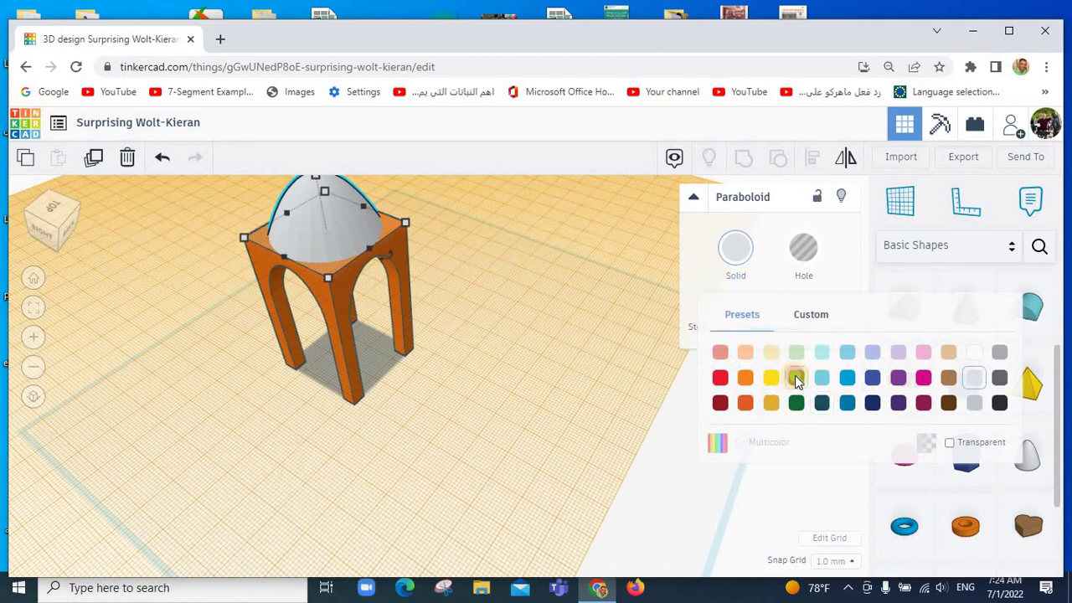
pyautogui.click(797, 381)
pyautogui.click(553, 375)
pyautogui.click(540, 379)
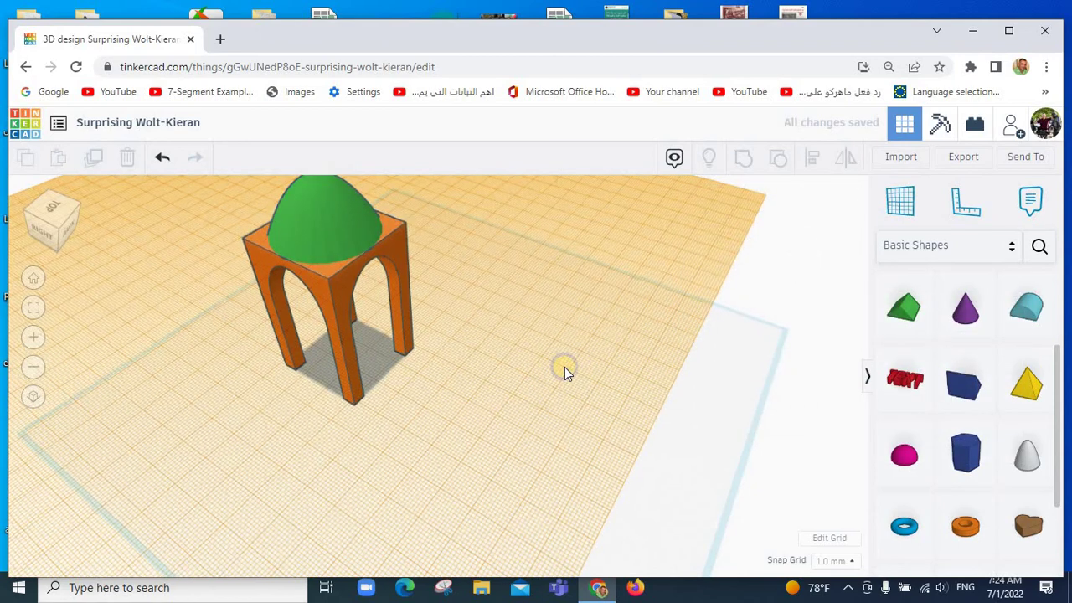
pyautogui.moveTo(564, 371)
pyautogui.mouseDown(button='right')
pyautogui.moveTo(771, 356)
pyautogui.moveTo(635, 373)
pyautogui.moveTo(431, 306)
pyautogui.mouseUp(button='right')
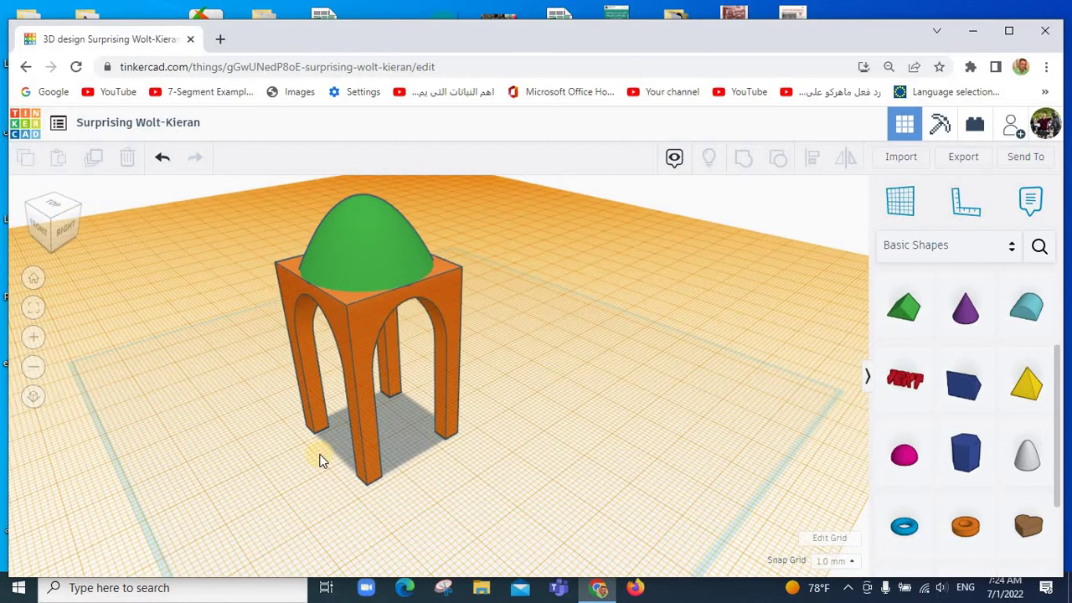
# Step: Reset the workplane to the default blue grid
pyautogui.moveTo(327, 457)
pyautogui.mouseDown(button='right')
pyautogui.moveTo(371, 400)
pyautogui.moveTo(391, 400)
pyautogui.moveTo(308, 440)
pyautogui.moveTo(741, 288)
pyautogui.mouseUp(button='right')
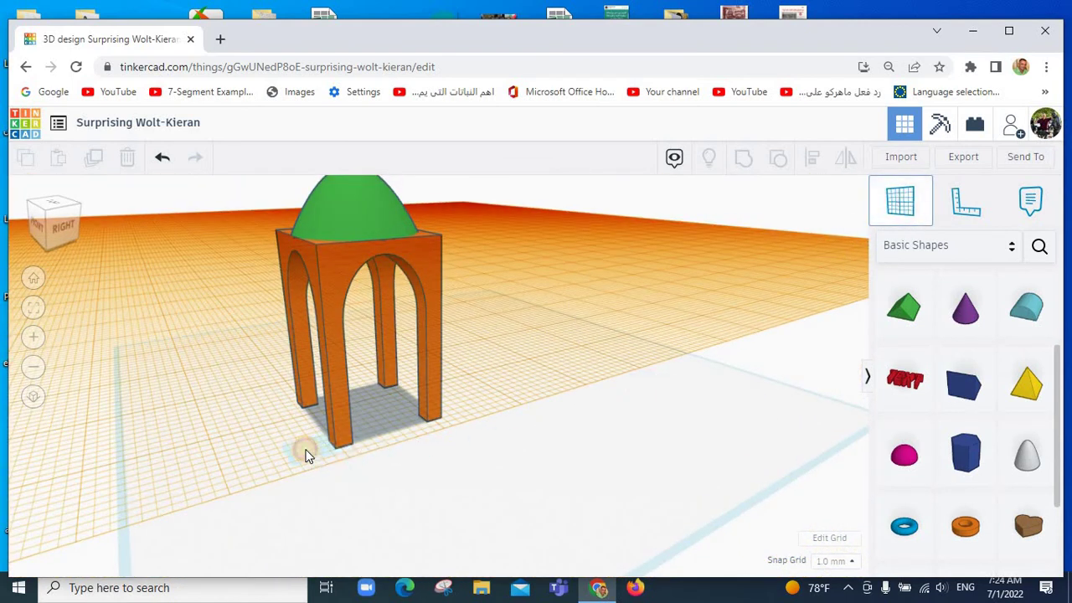
pyautogui.click(374, 445)
pyautogui.moveTo(412, 443)
pyautogui.mouseDown(button='right')
pyautogui.moveTo(595, 466)
pyautogui.moveTo(713, 428)
pyautogui.moveTo(290, 436)
pyautogui.mouseUp(button='right')
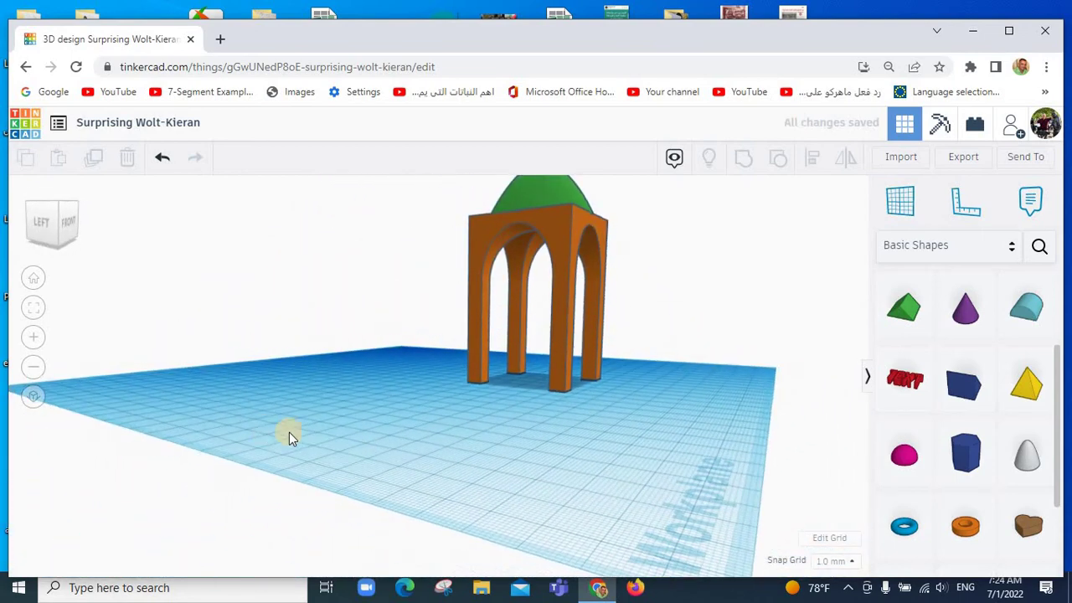
pyautogui.moveTo(371, 395)
pyautogui.mouseDown(button='right')
pyautogui.moveTo(502, 413)
pyautogui.moveTo(629, 450)
pyautogui.moveTo(671, 345)
pyautogui.moveTo(646, 371)
pyautogui.moveTo(545, 390)
pyautogui.moveTo(263, 366)
pyautogui.moveTo(142, 371)
pyautogui.moveTo(38, 405)
pyautogui.moveTo(307, 347)
pyautogui.moveTo(488, 184)
pyautogui.mouseUp(button='right')
# Step: Group the green dome and orange arched base into one shape, which becomes entirely orange
pyautogui.moveTo(488, 179)
pyautogui.mouseDown()
pyautogui.moveTo(103, 392)
pyautogui.moveTo(95, 459)
pyautogui.mouseUp()
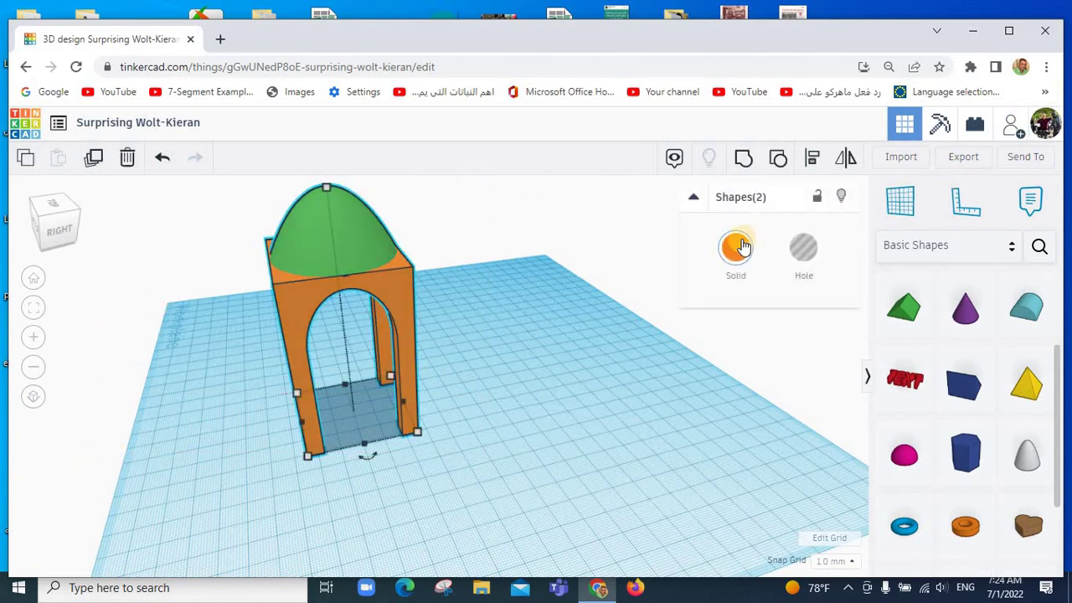
pyautogui.click(741, 160)
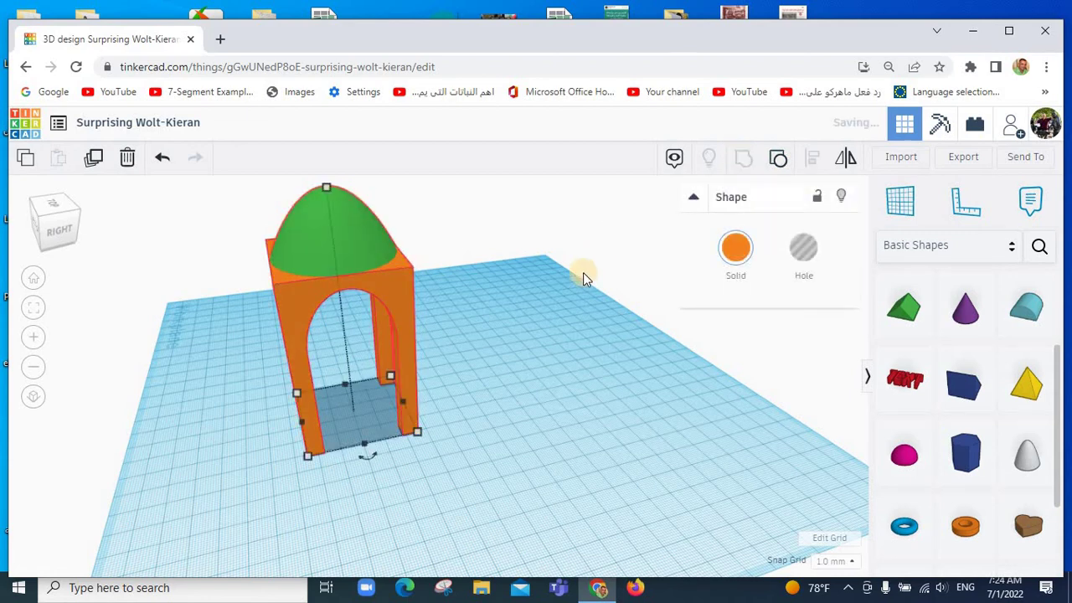
pyautogui.click(490, 331)
pyautogui.moveTo(509, 313)
pyautogui.mouseDown(button='right')
pyautogui.moveTo(749, 324)
pyautogui.moveTo(778, 313)
pyautogui.moveTo(734, 364)
pyautogui.moveTo(655, 396)
pyautogui.moveTo(760, 357)
pyautogui.moveTo(766, 328)
pyautogui.moveTo(682, 361)
pyautogui.moveTo(472, 383)
pyautogui.moveTo(436, 410)
pyautogui.moveTo(343, 411)
pyautogui.moveTo(447, 379)
pyautogui.moveTo(469, 395)
pyautogui.moveTo(455, 402)
pyautogui.moveTo(479, 395)
pyautogui.moveTo(427, 379)
pyautogui.moveTo(495, 311)
pyautogui.moveTo(414, 342)
pyautogui.moveTo(395, 291)
pyautogui.moveTo(421, 266)
pyautogui.moveTo(512, 265)
pyautogui.moveTo(541, 277)
pyautogui.moveTo(388, 334)
pyautogui.moveTo(541, 313)
pyautogui.moveTo(383, 372)
pyautogui.moveTo(378, 397)
pyautogui.moveTo(403, 437)
pyautogui.mouseUp(button='right')
pyautogui.moveTo(459, 414)
pyautogui.mouseDown(button='right')
pyautogui.moveTo(545, 374)
pyautogui.moveTo(518, 343)
pyautogui.mouseUp(button='right')
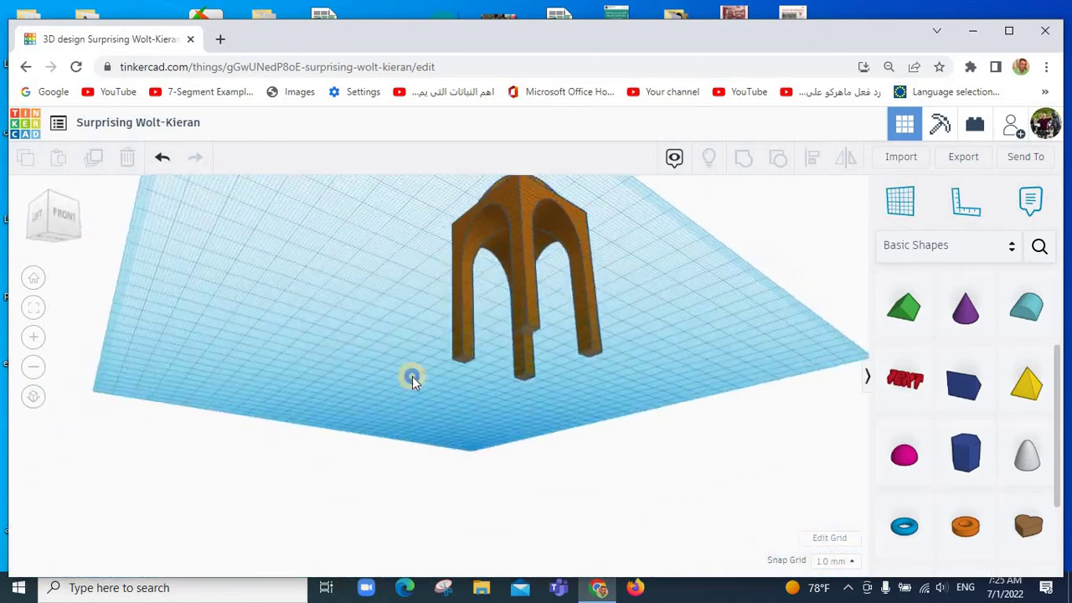